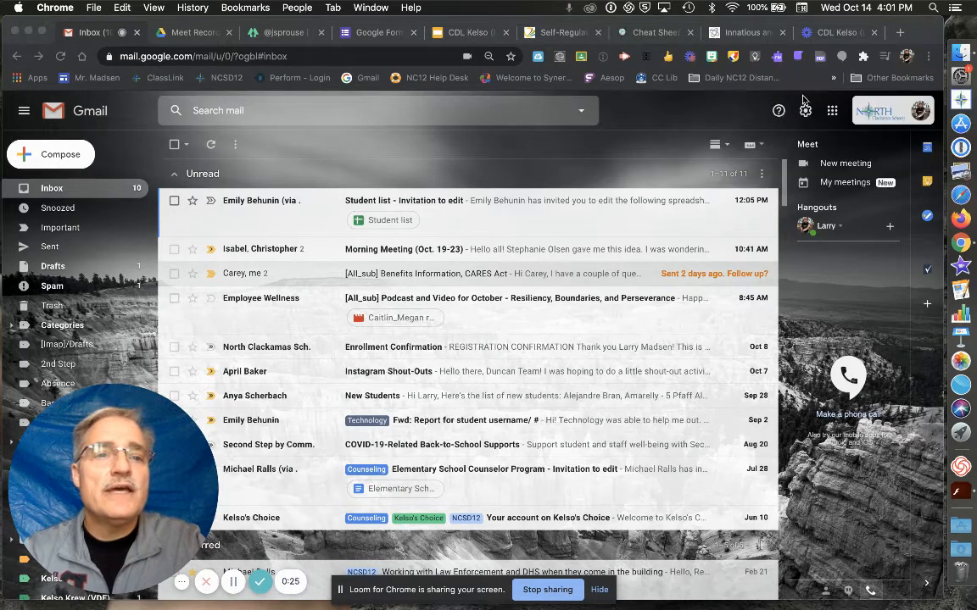
- Open Google Forms from the list of Google apps in Gmail
click(833, 114)
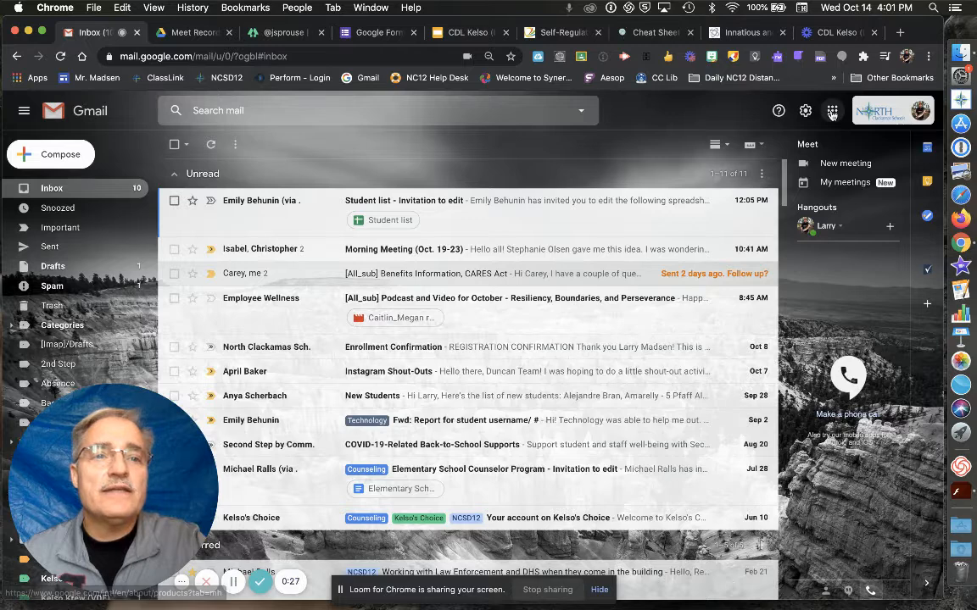
click(833, 113)
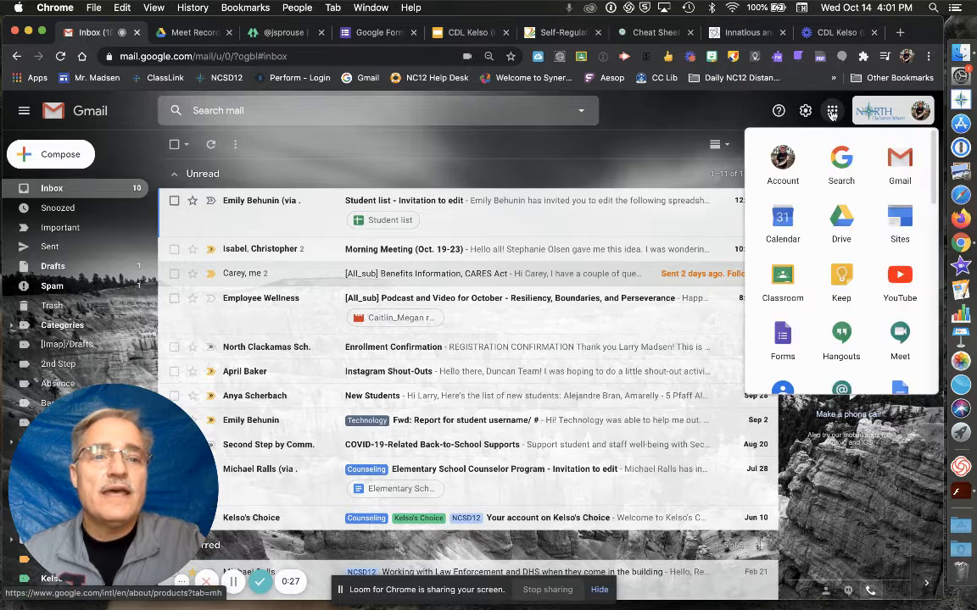
click(783, 338)
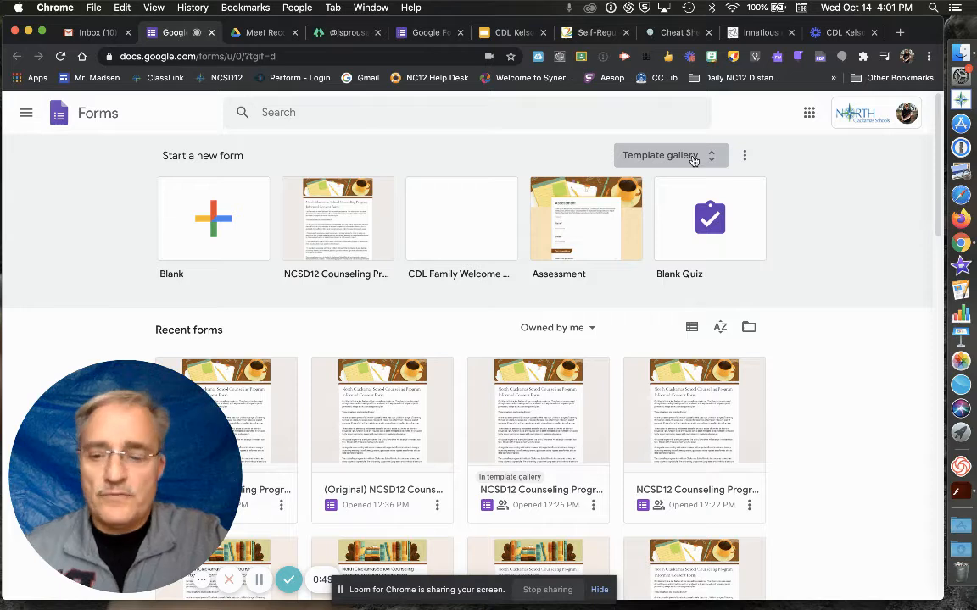
- Open the full Template gallery for new forms
key(alt+super+8)
key(alt+super+8)
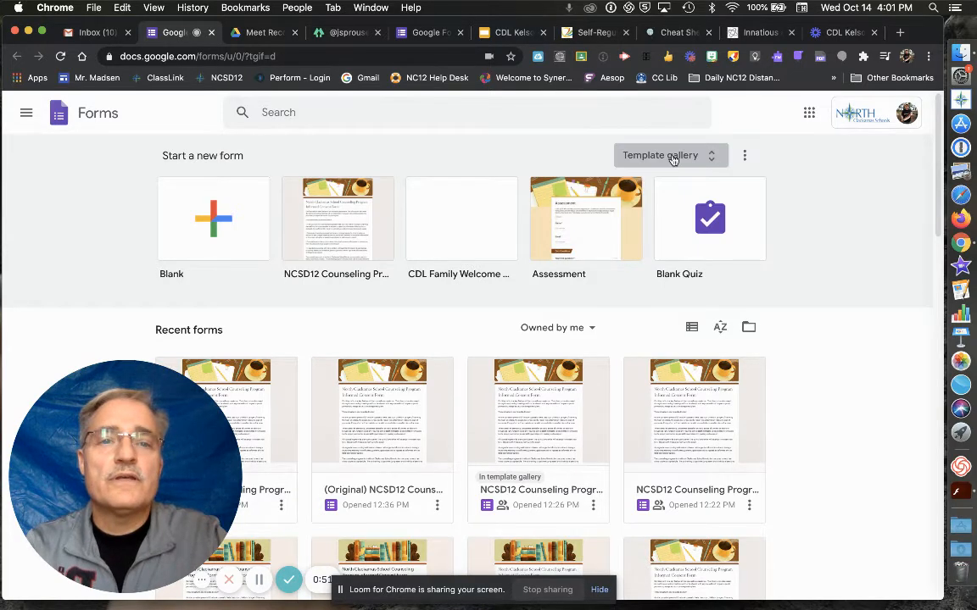
key(alt+super+8)
key(alt+super+8)
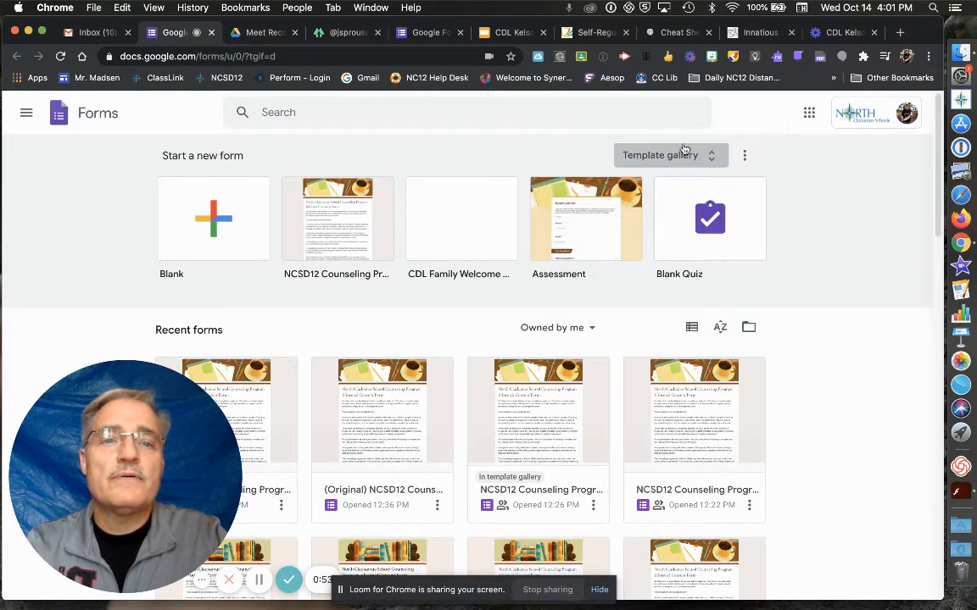
click(693, 155)
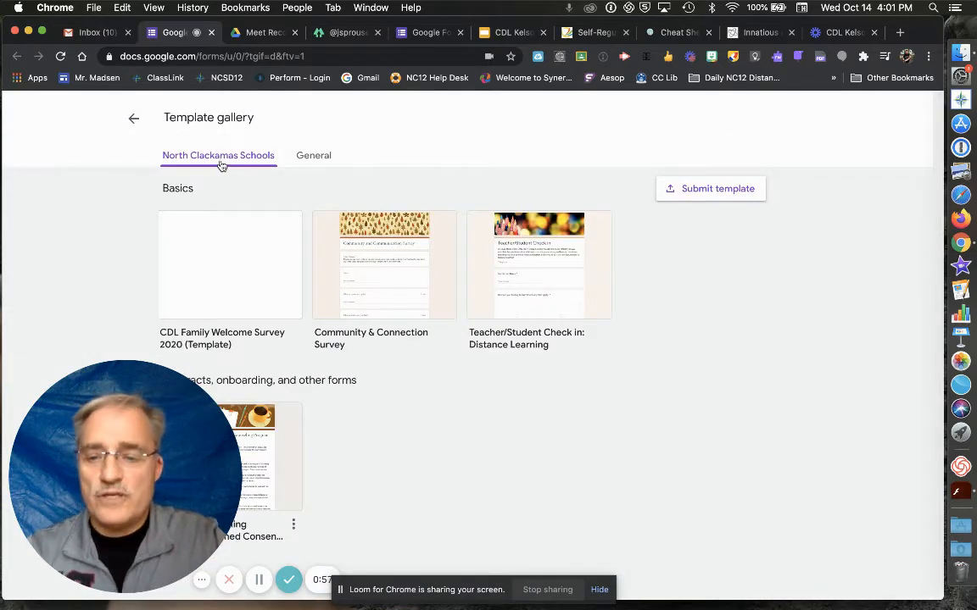
- Create a form from the NCSD12 Counseling Program Informed Consent template among the North Clackamas Schools templates
key(alt+super+8)
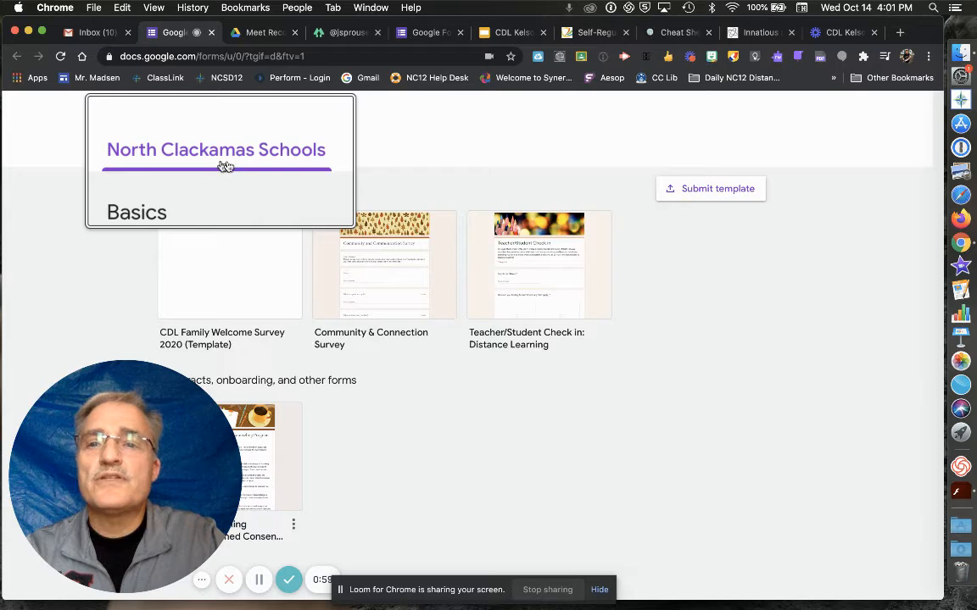
key(alt+super+8)
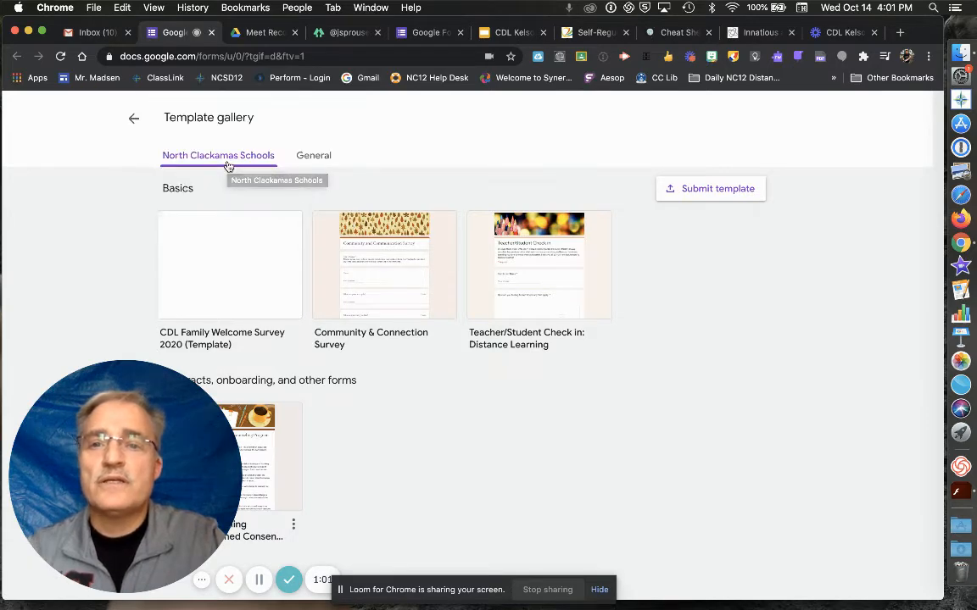
click(312, 163)
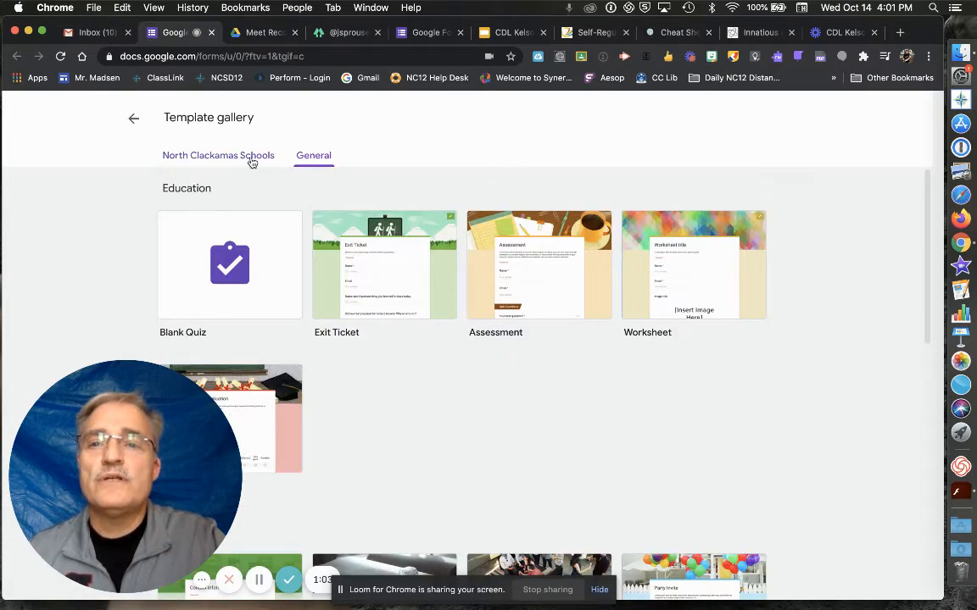
click(250, 162)
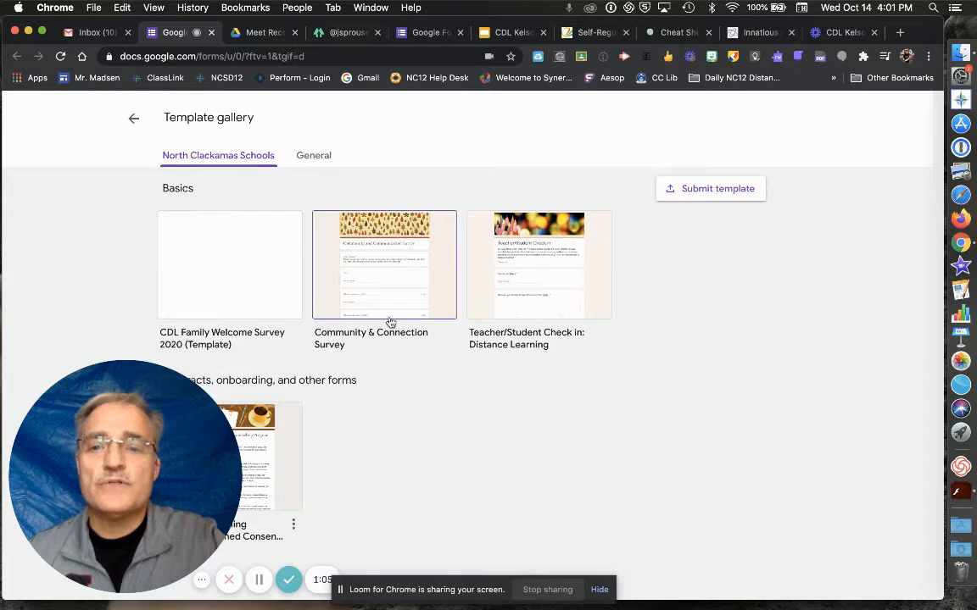
drag(97, 449, 848, 466)
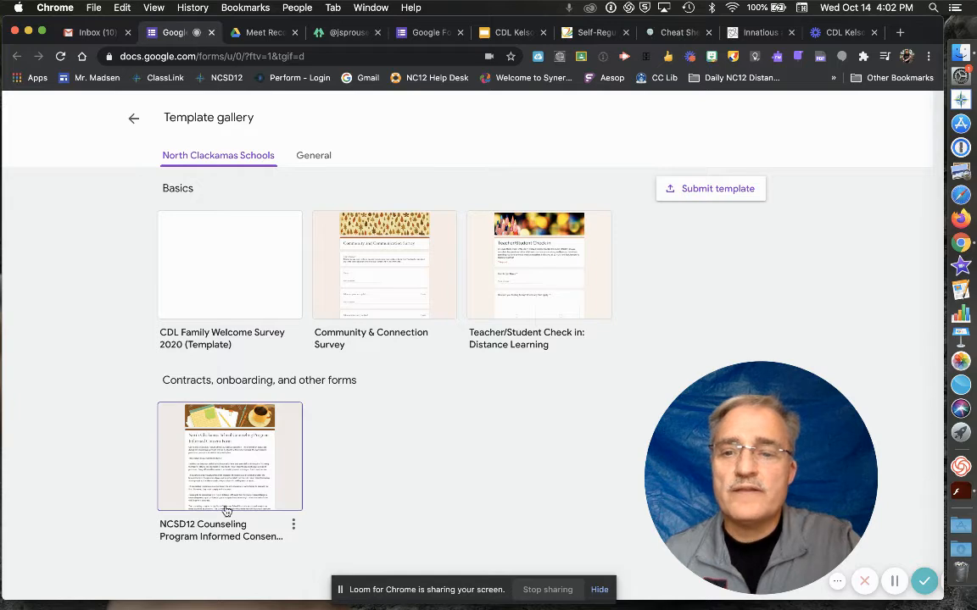
click(241, 461)
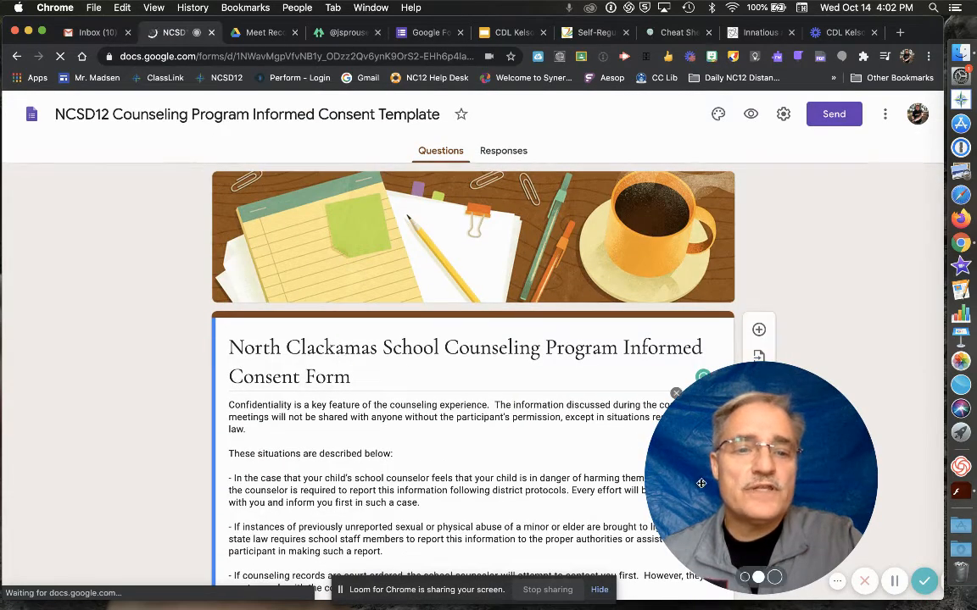
drag(655, 494, 19, 475)
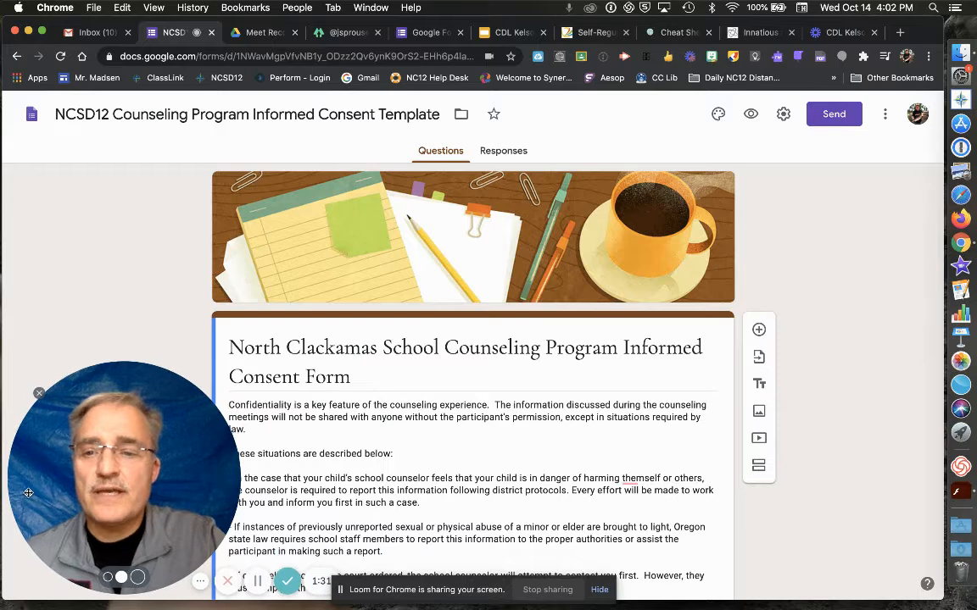
click(106, 577)
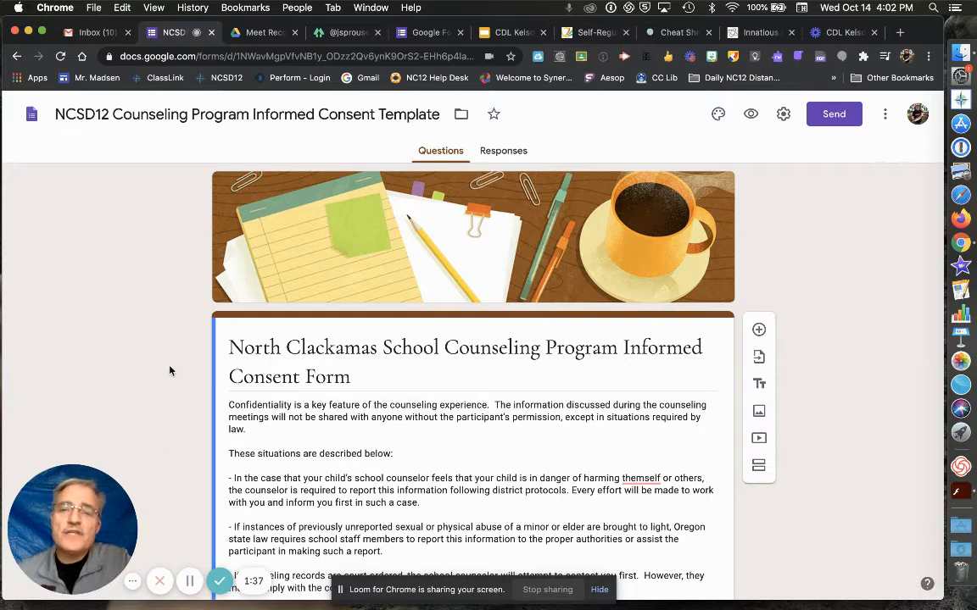
- Rename the form file as "NCSD12 Consent - SN3RJ"
click(144, 114)
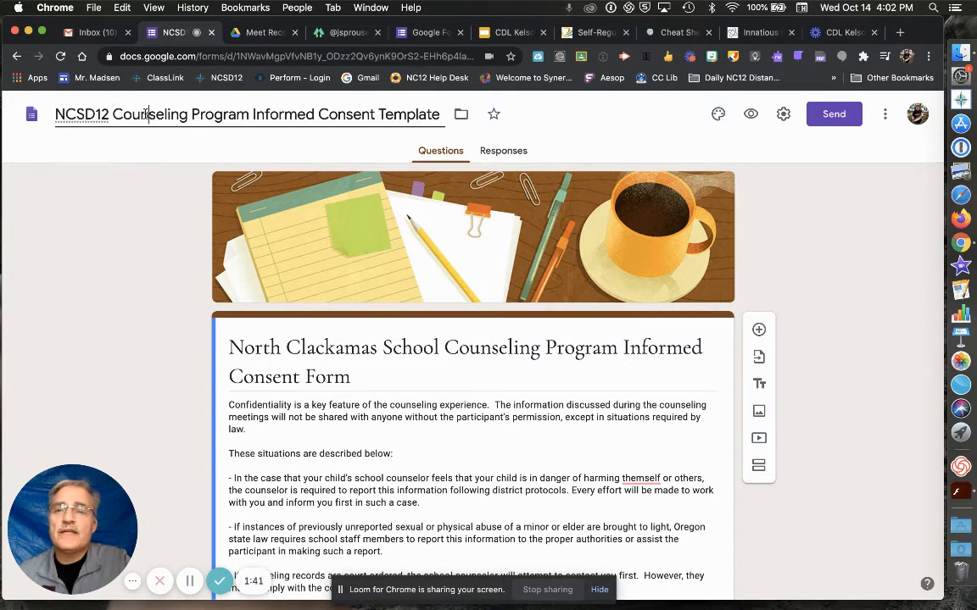
triple_click(244, 118)
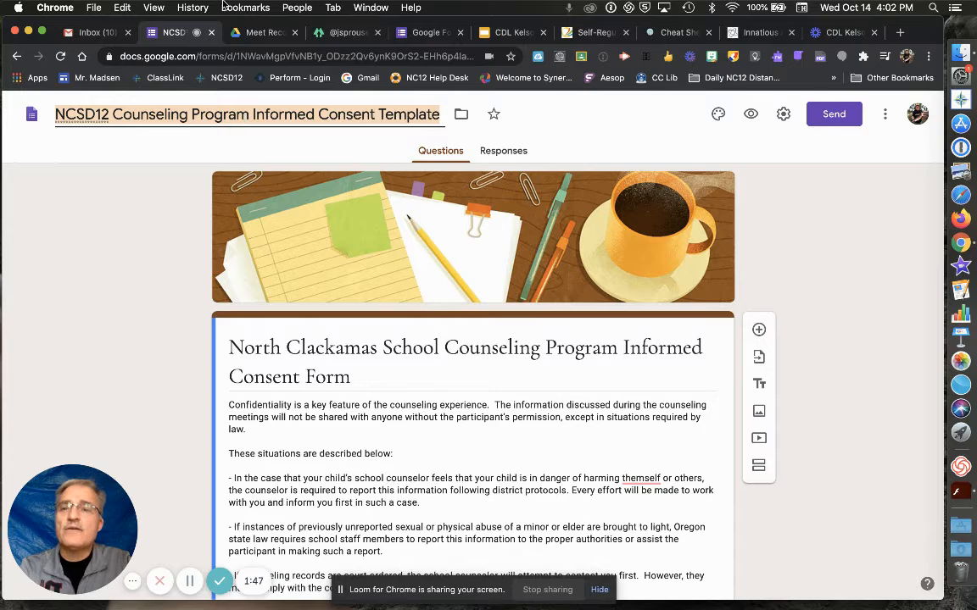
click(122, 8)
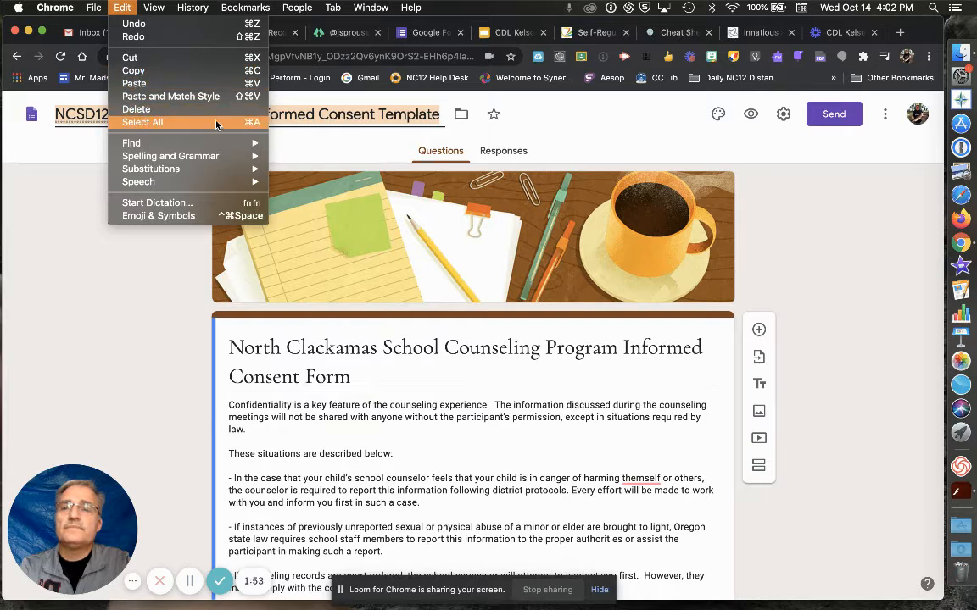
click(101, 268)
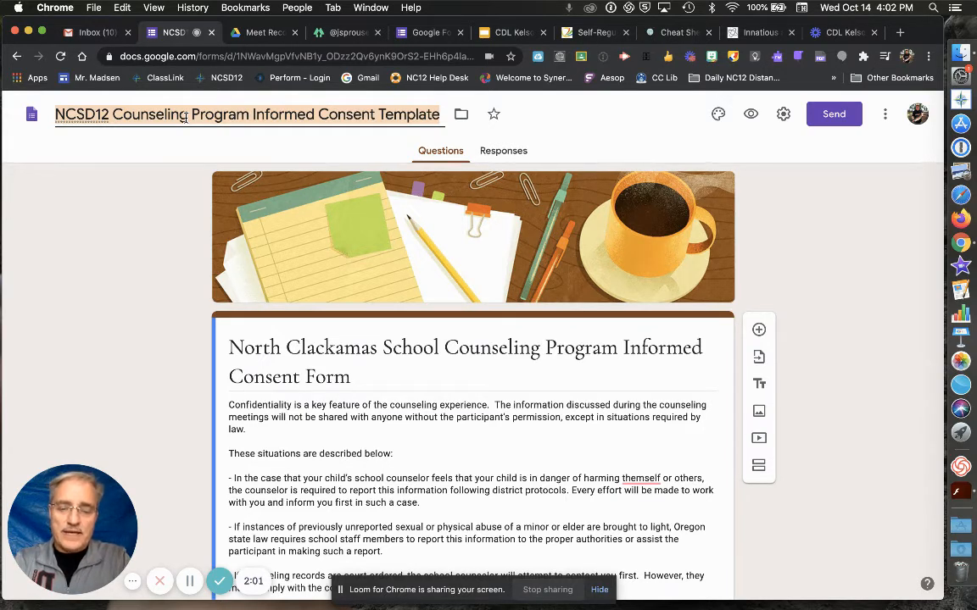
text(NCSD)
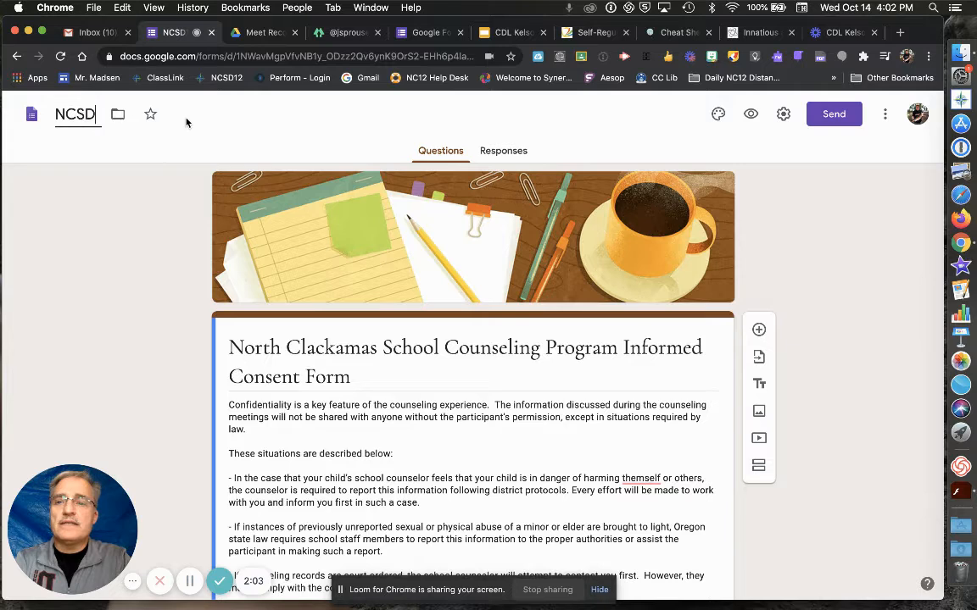
text(12 Co)
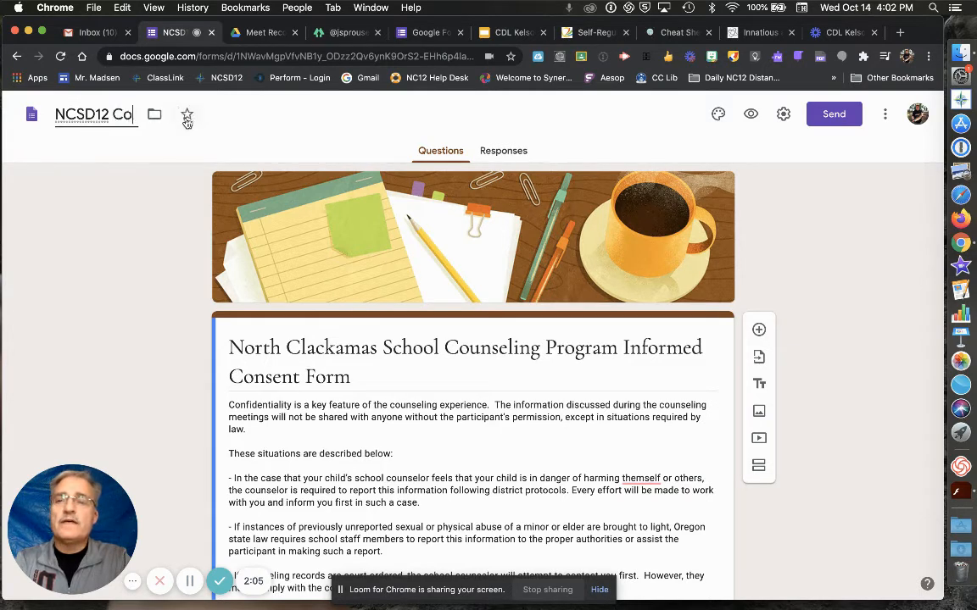
text(nsent -)
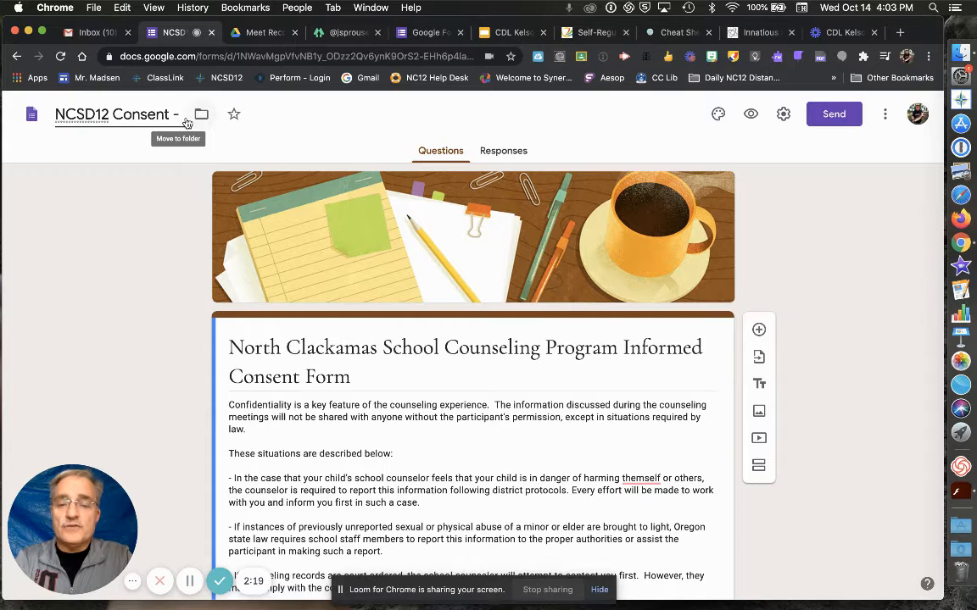
click(183, 116)
text(SN)
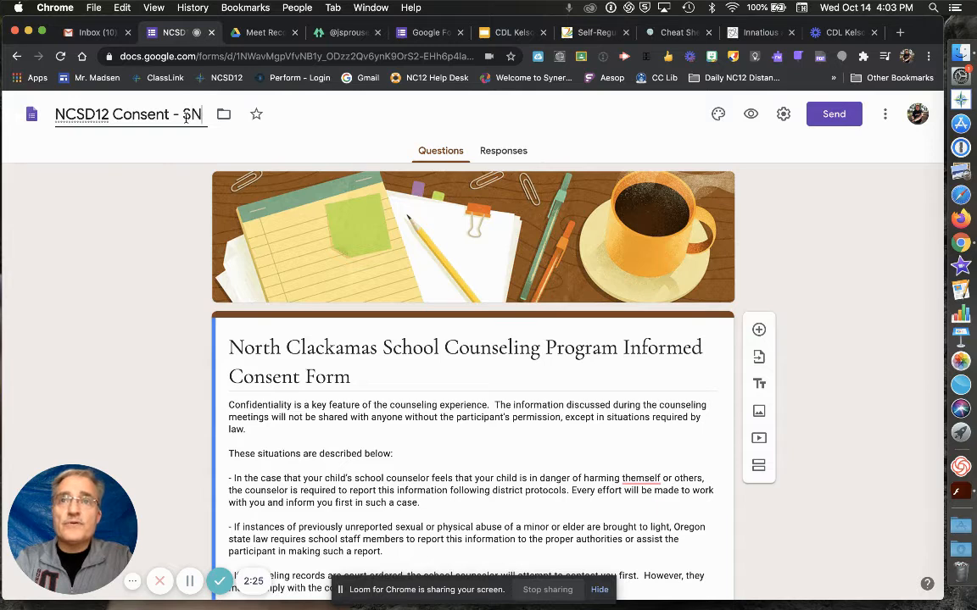
text(3)
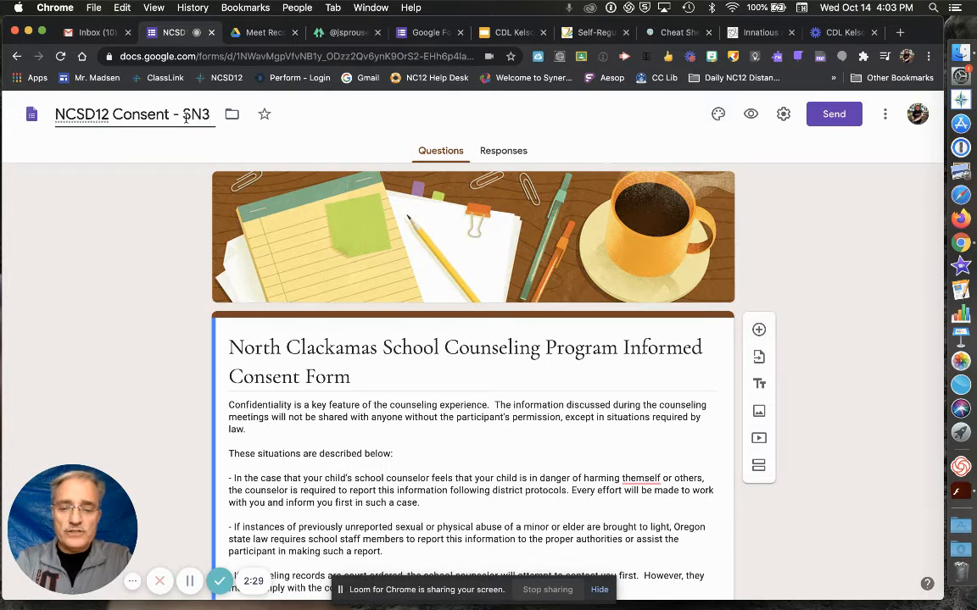
text(RJ)
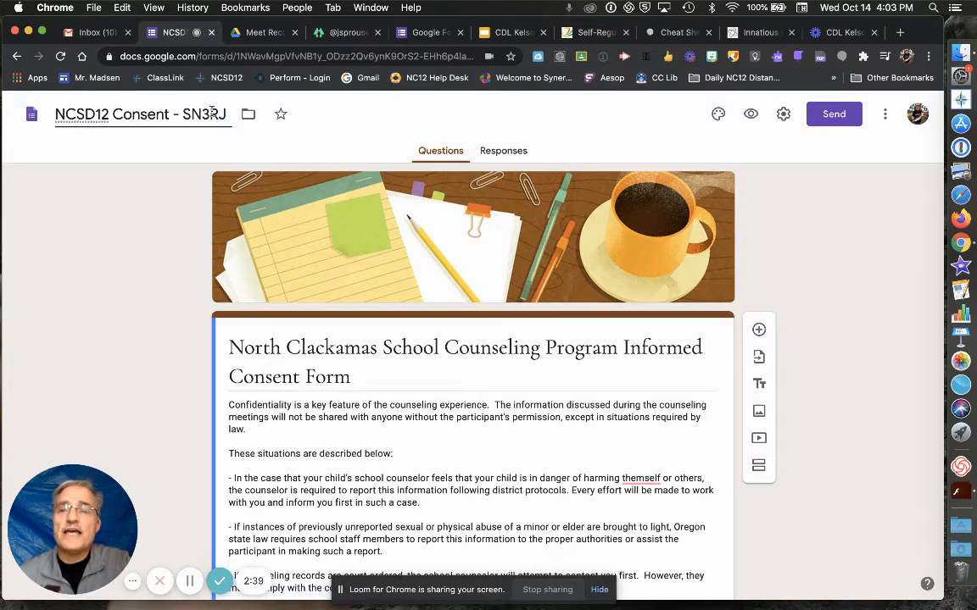
click(184, 209)
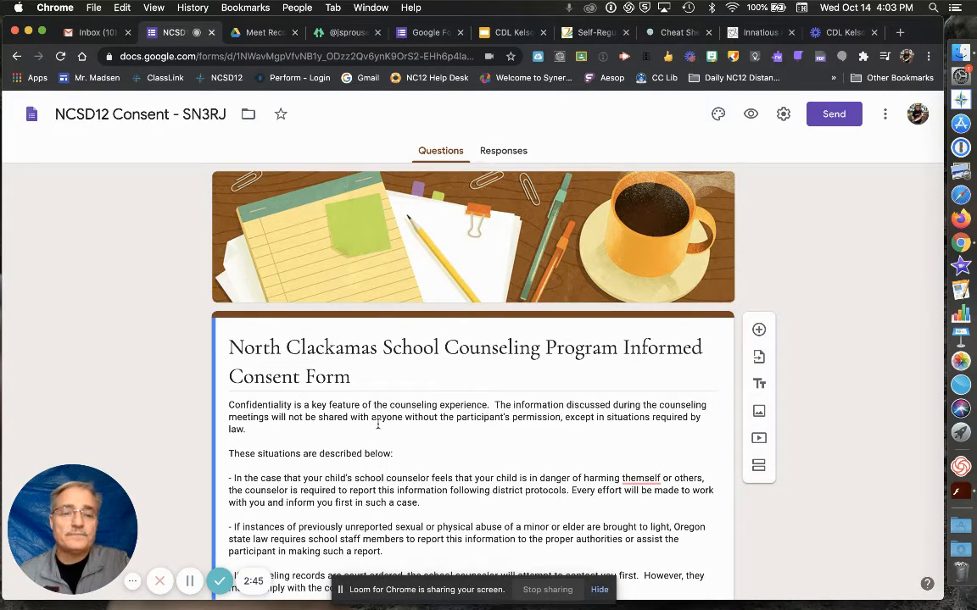
- Replace the blank line after Child's Name in the form description with "Student Name" and add a colon after the label
scroll(378, 426, down, 10)
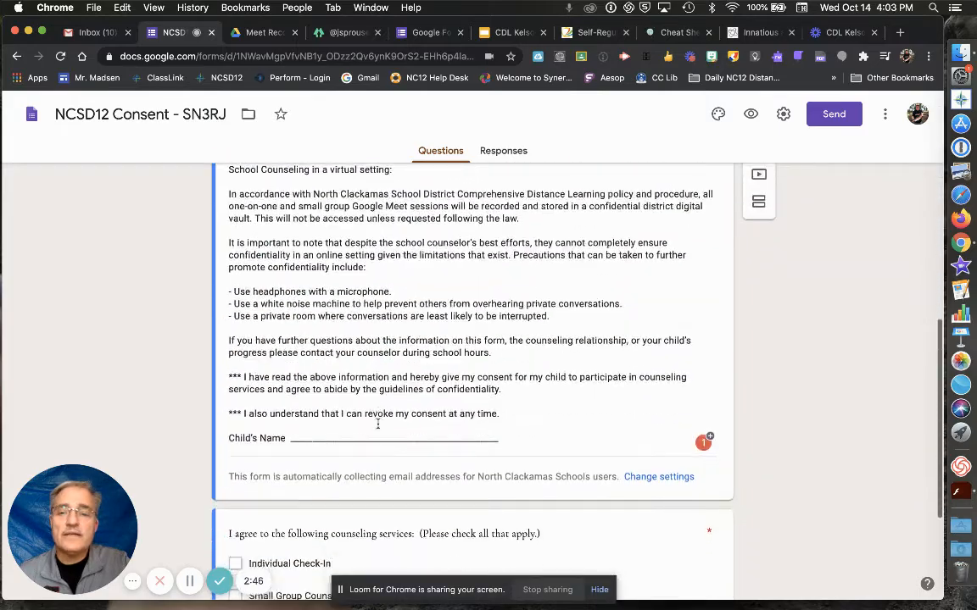
scroll(378, 426, up, 7)
scroll(378, 426, down, 2)
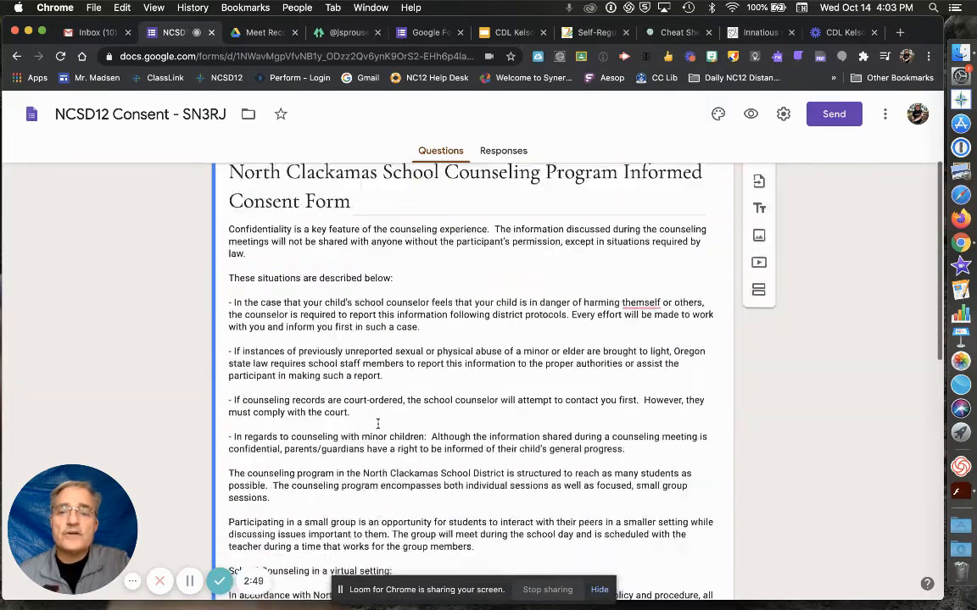
scroll(378, 425, down, 10)
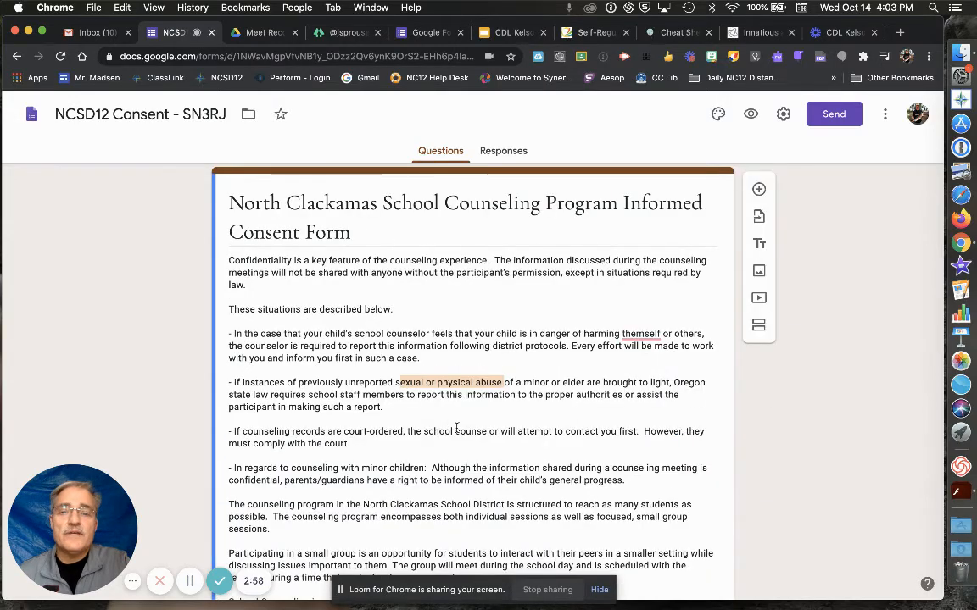
scroll(457, 432, down, 10)
scroll(457, 433, down, 1)
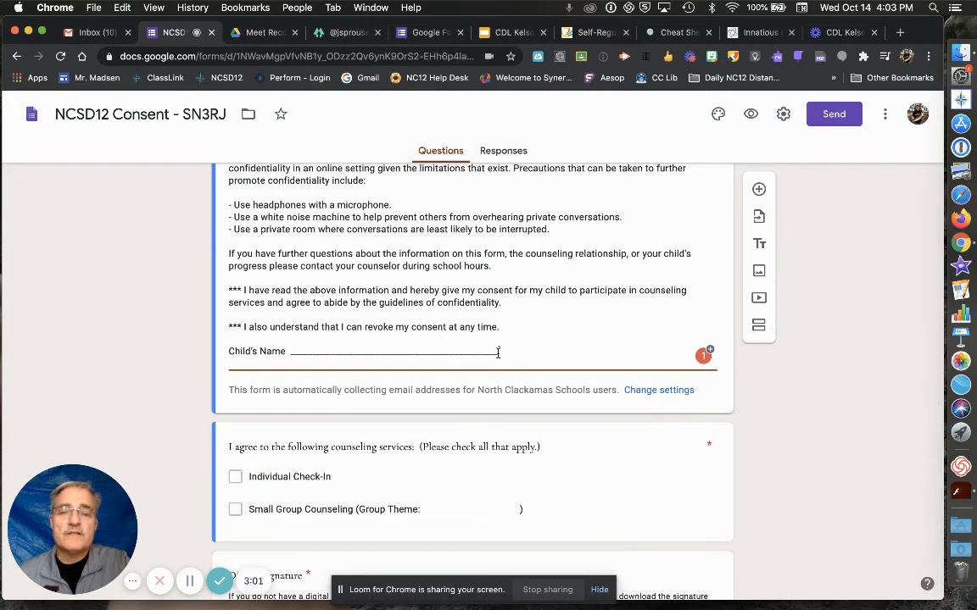
drag(497, 353, 292, 350)
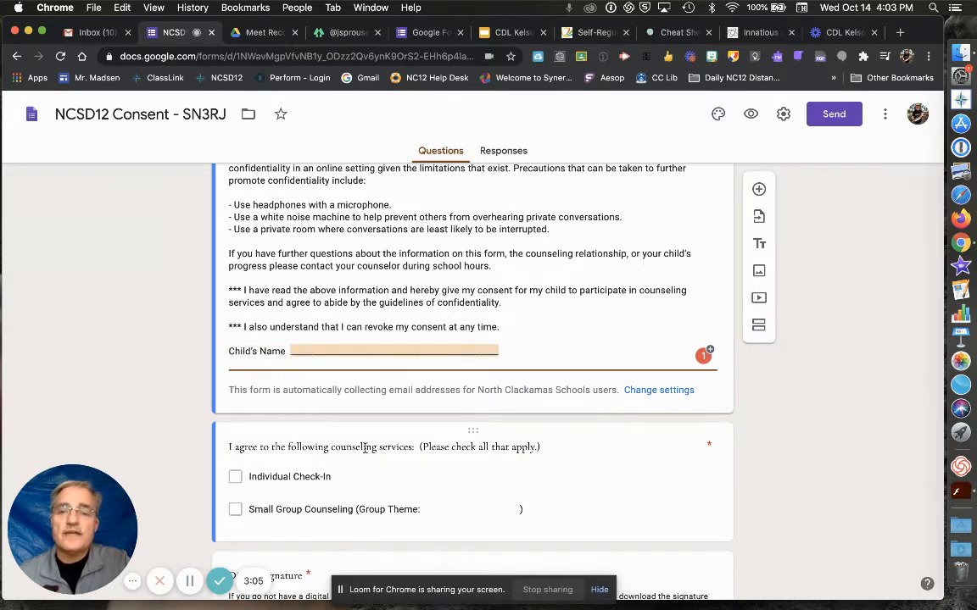
text(Student N)
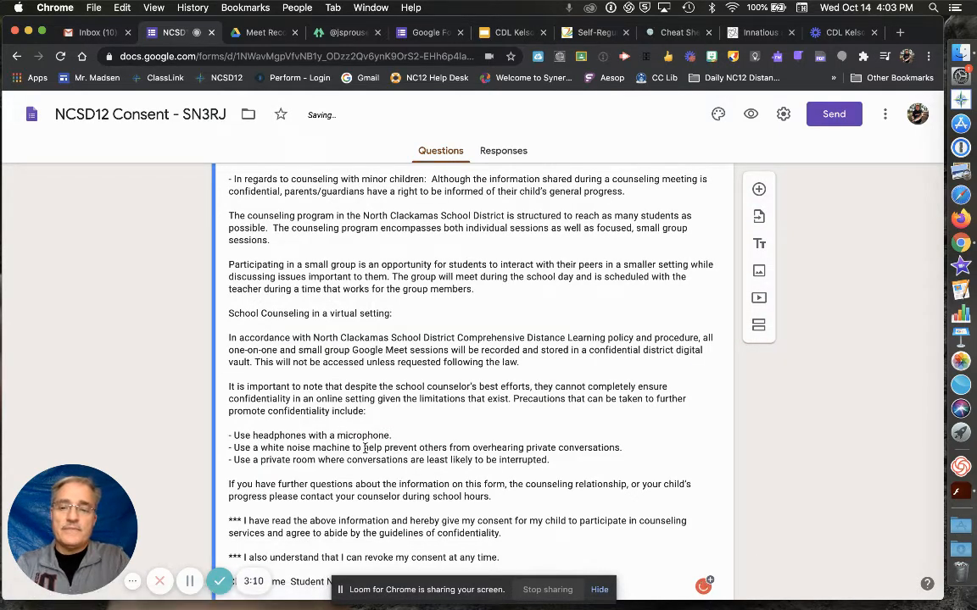
scroll(365, 447, down, 3)
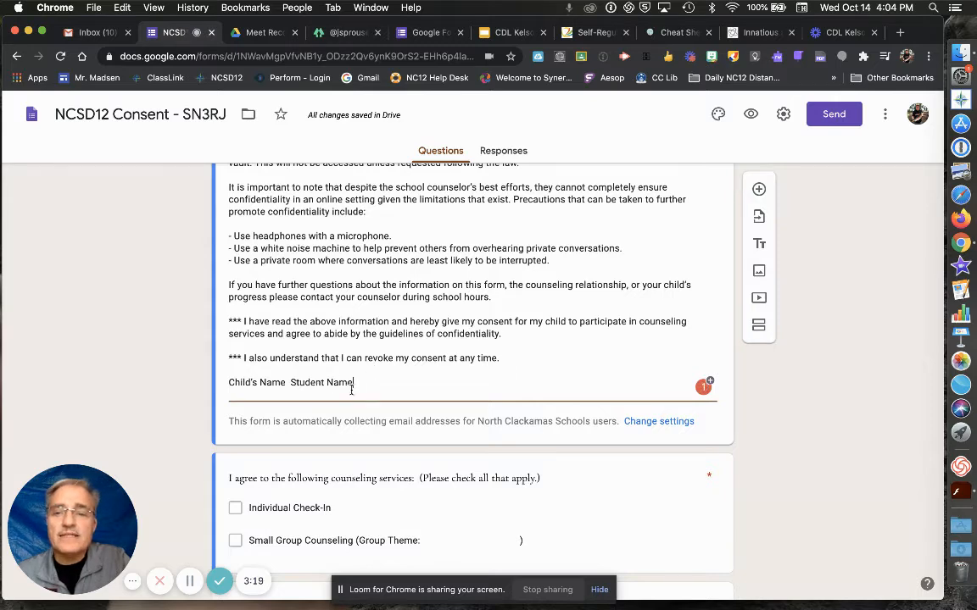
click(286, 383)
text(:)
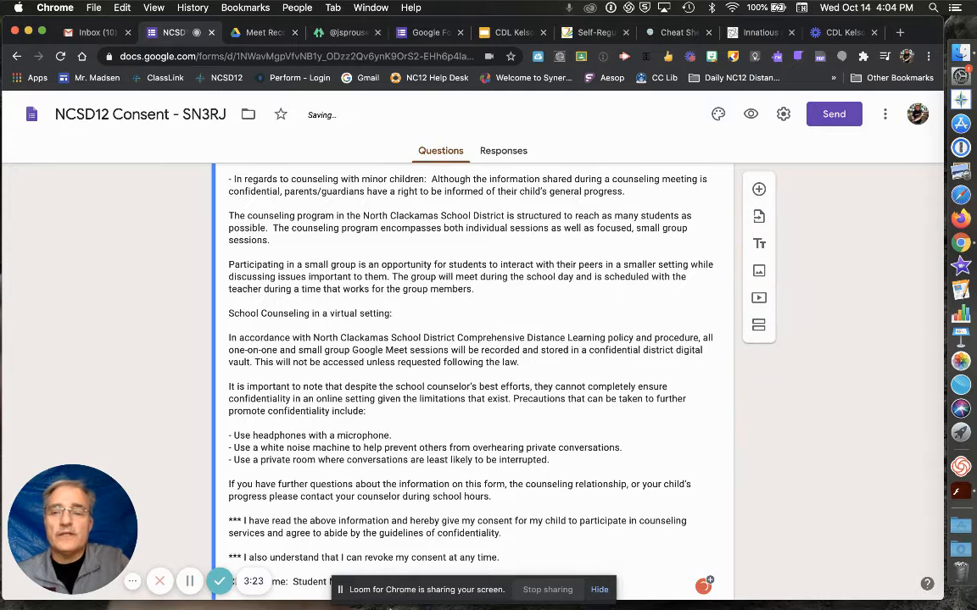
- Enter "Social Skills" as the group theme in the Small Group Counseling option of the counseling services question
scroll(330, 300, down, 4)
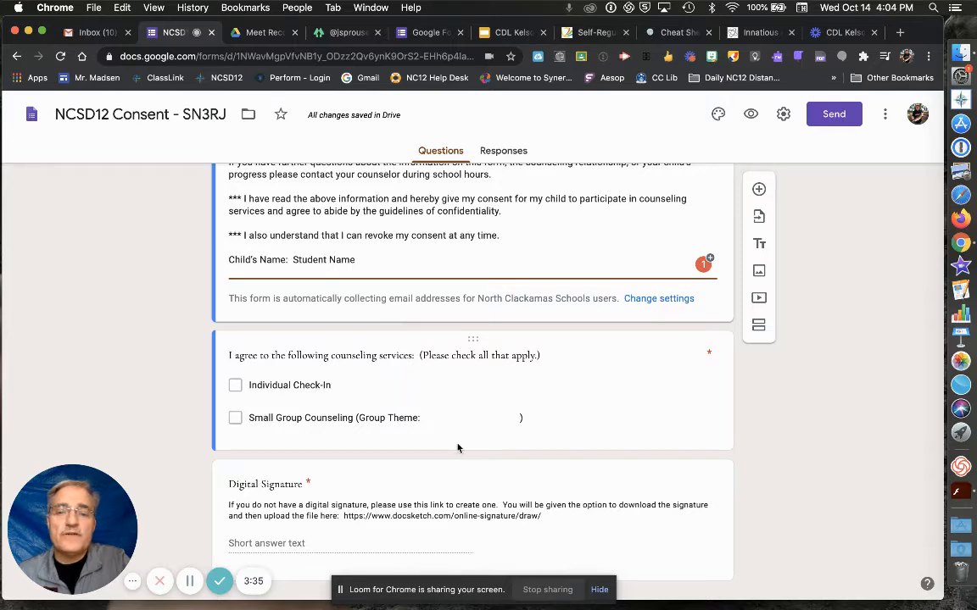
scroll(454, 409, down, 1)
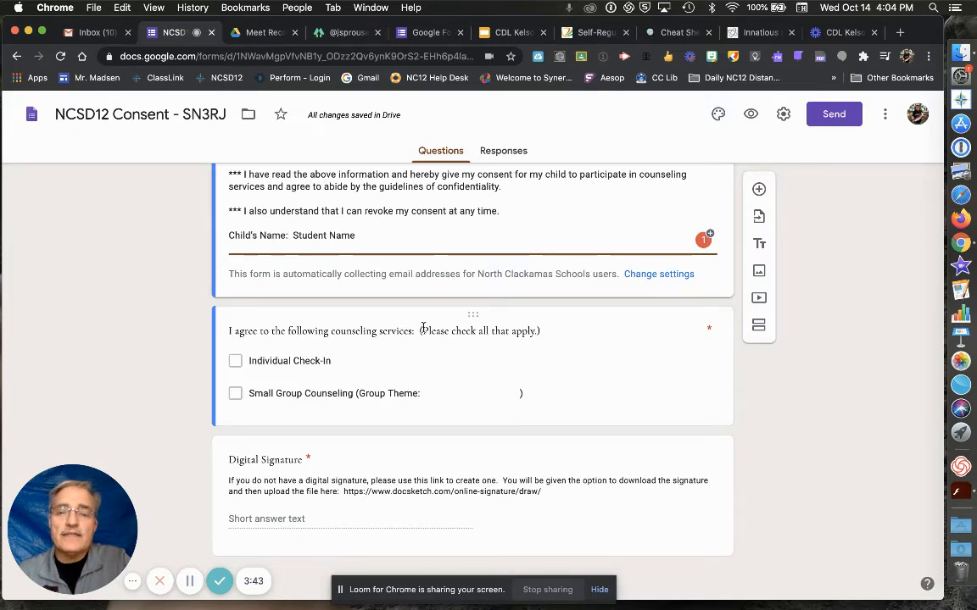
click(429, 395)
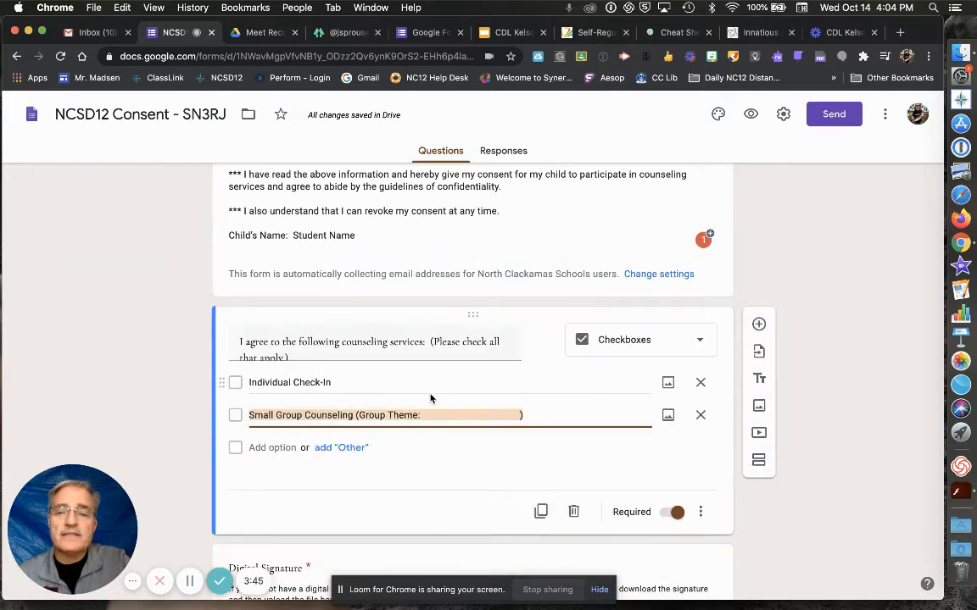
click(429, 415)
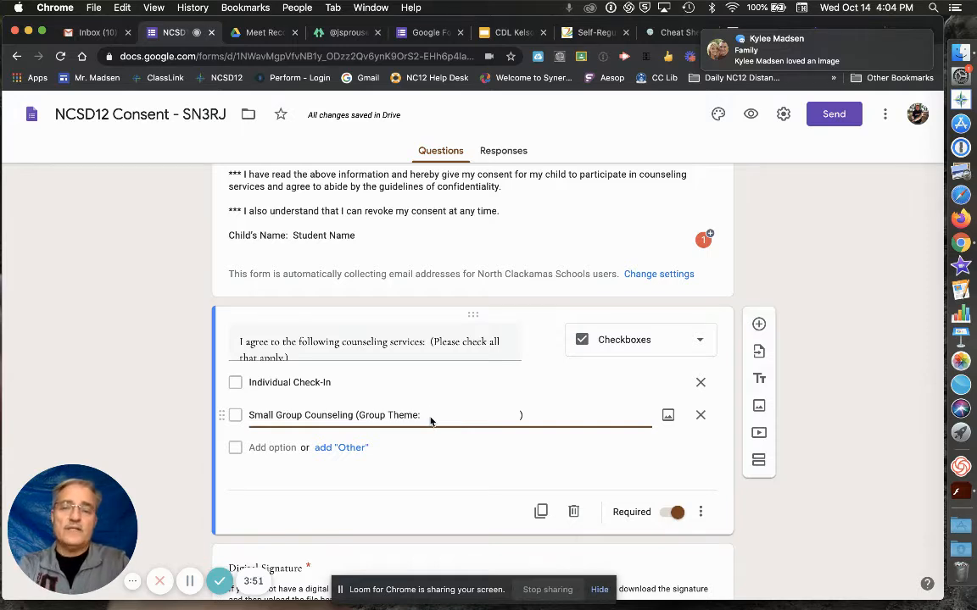
text(Social Ski)
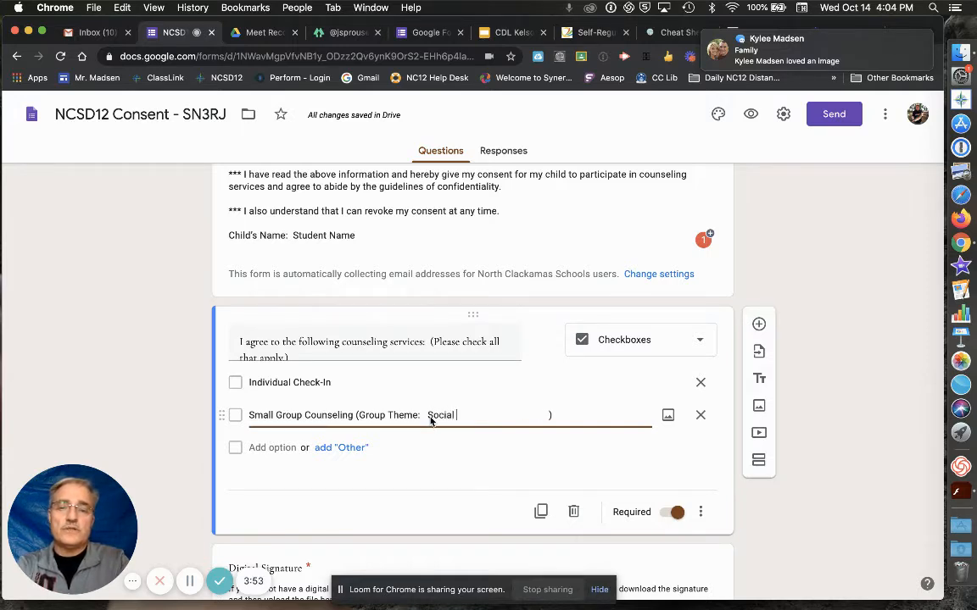
text(lls)
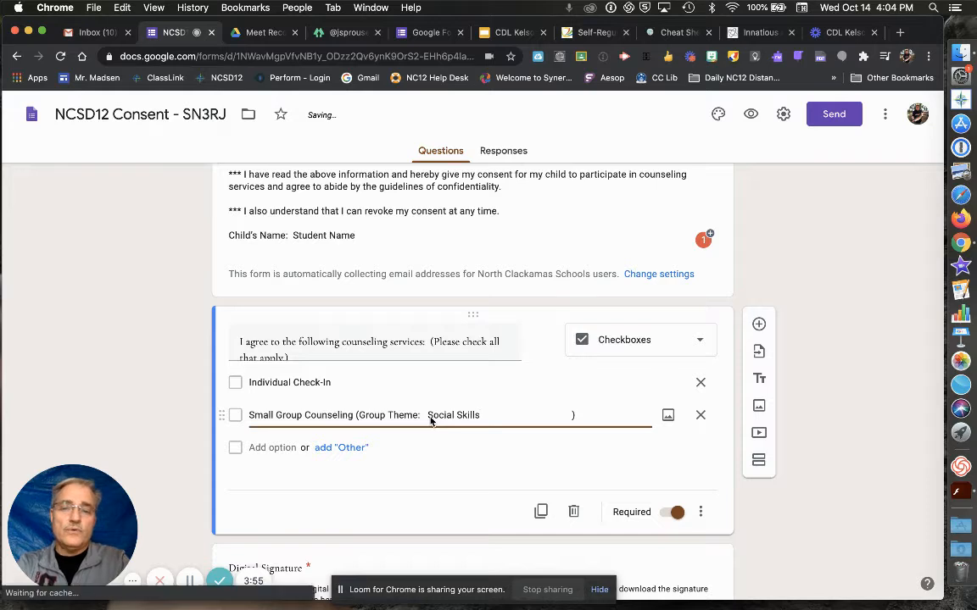
- Replace the group theme in the Small Group Counseling option with "Divorce Group / Changing Families"
key(BackSpace)
key(BackSpace)
key(BackSpace)
key(BackSpace)
key(BackSpace)
key(BackSpace)
key(BackSpace)
key(BackSpace)
key(BackSpace)
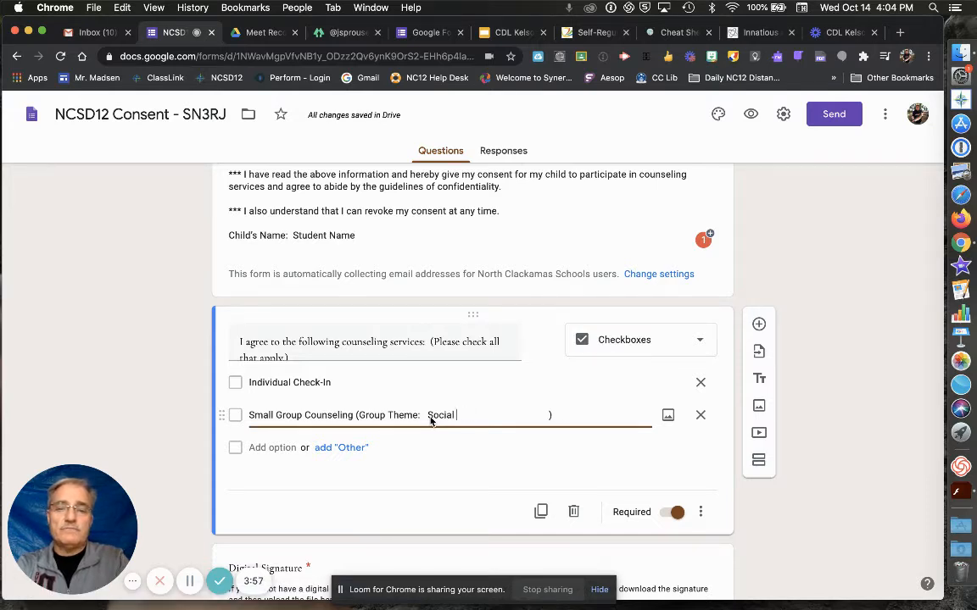
key(BackSpace)
key(BackSpace)
key(BackSpace)
key(BackSpace)
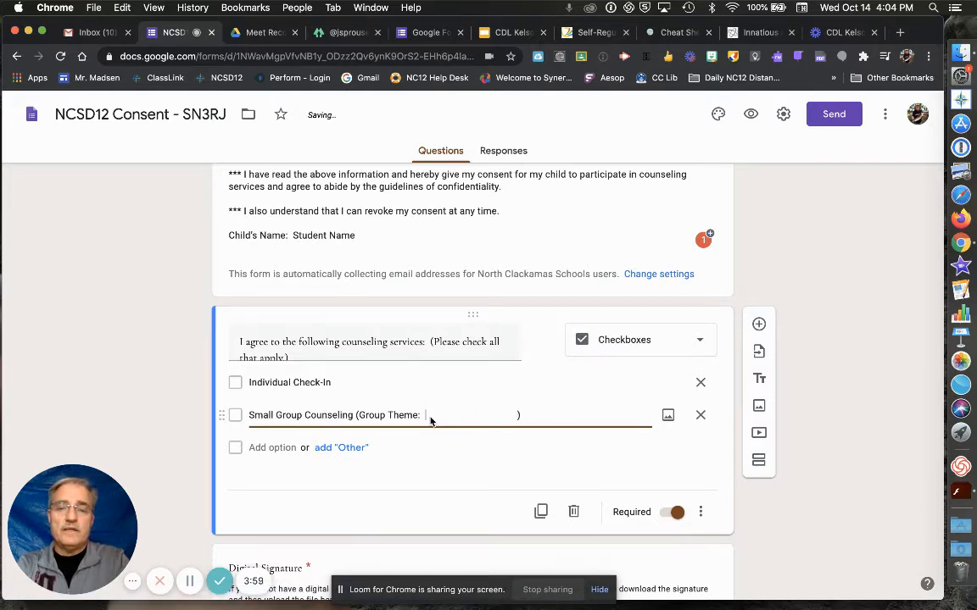
text(Divorce)
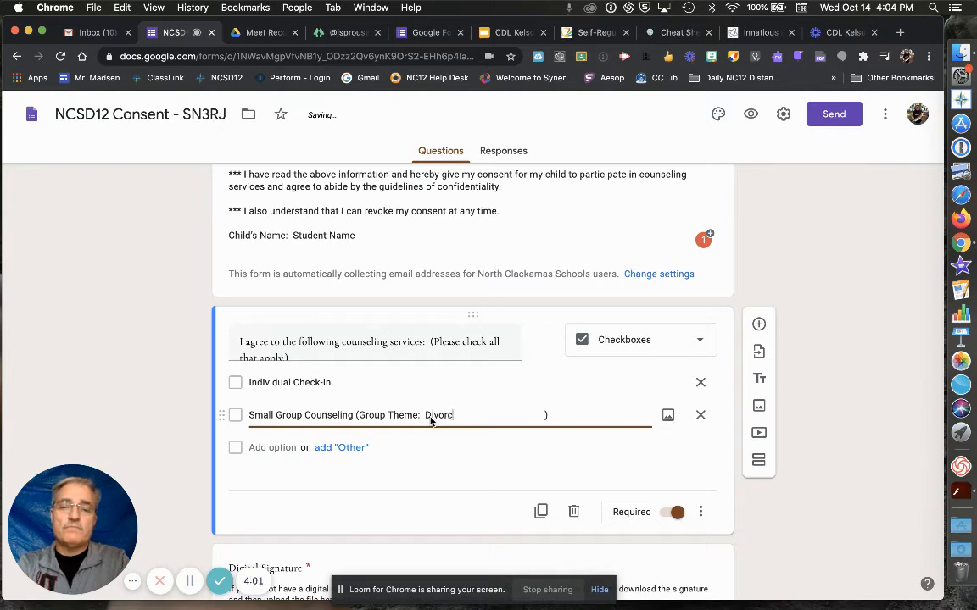
text( Grou)
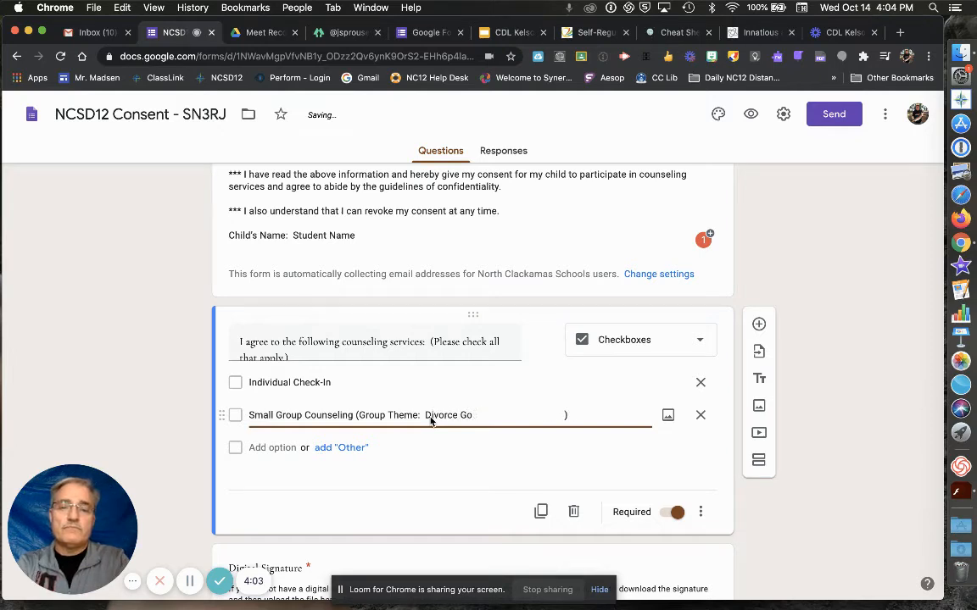
text(p / C)
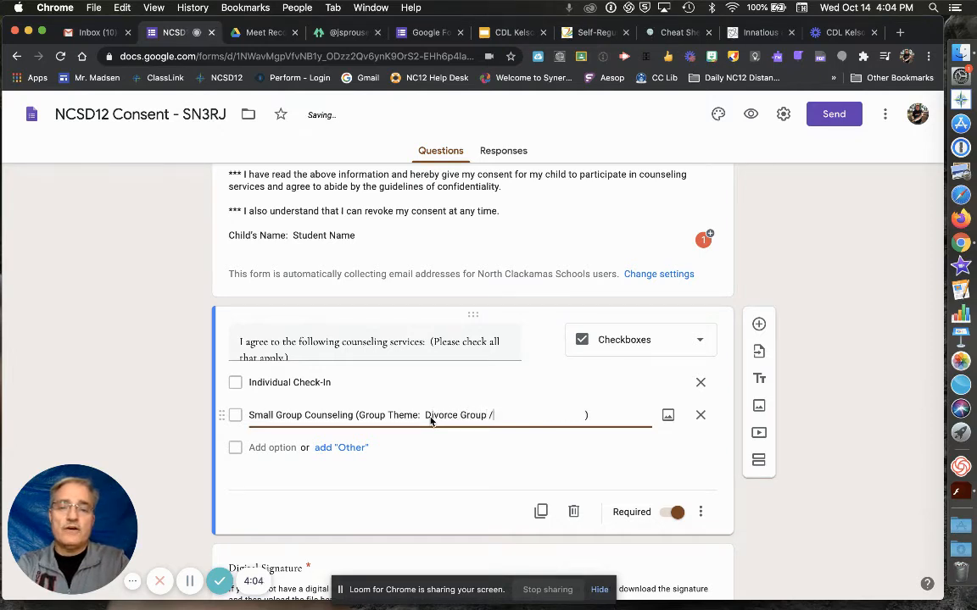
text(hanging Fam )
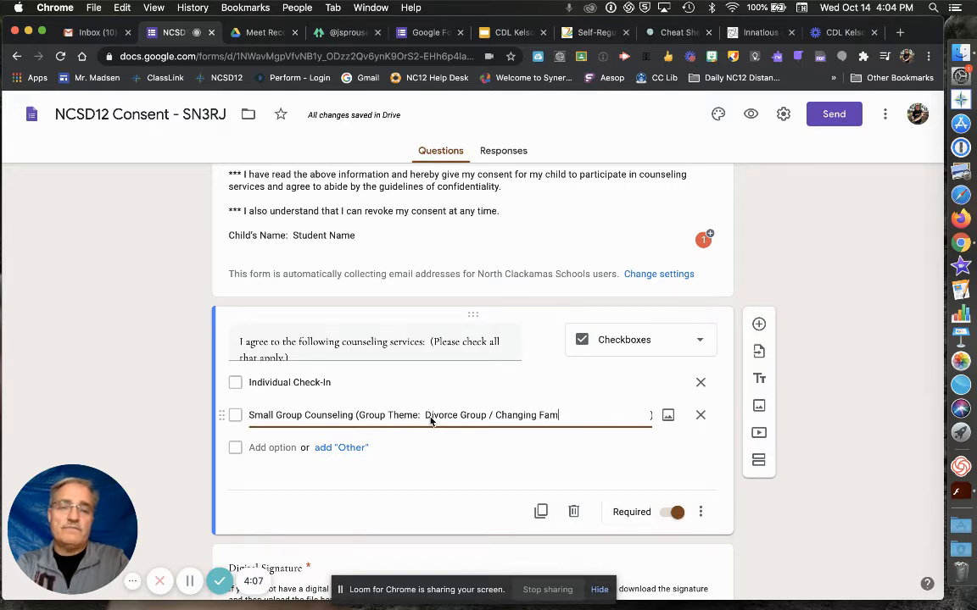
text(ilies)
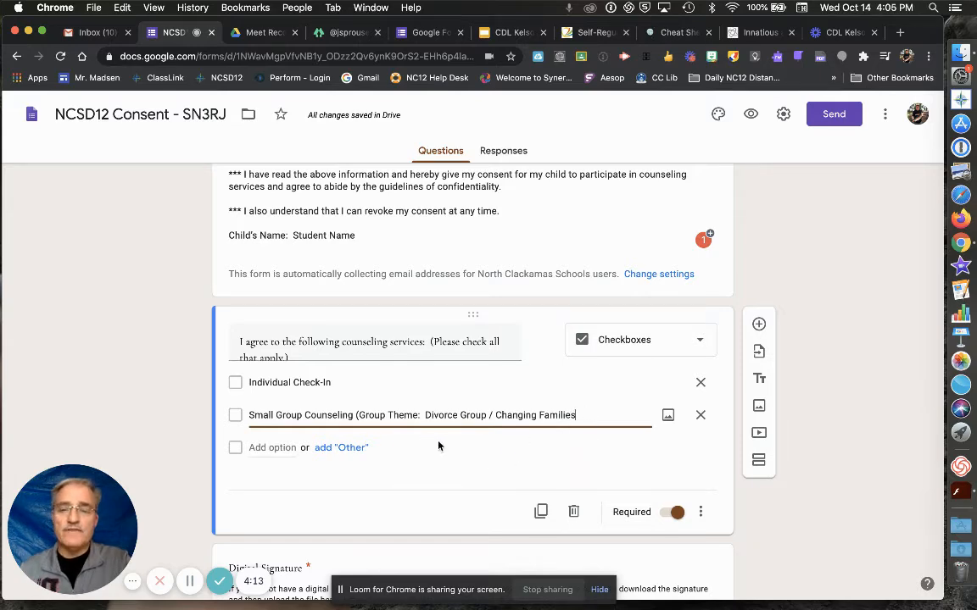
- Check the Required setting on the Digital Signature question and the counseling services question
scroll(411, 448, down, 2)
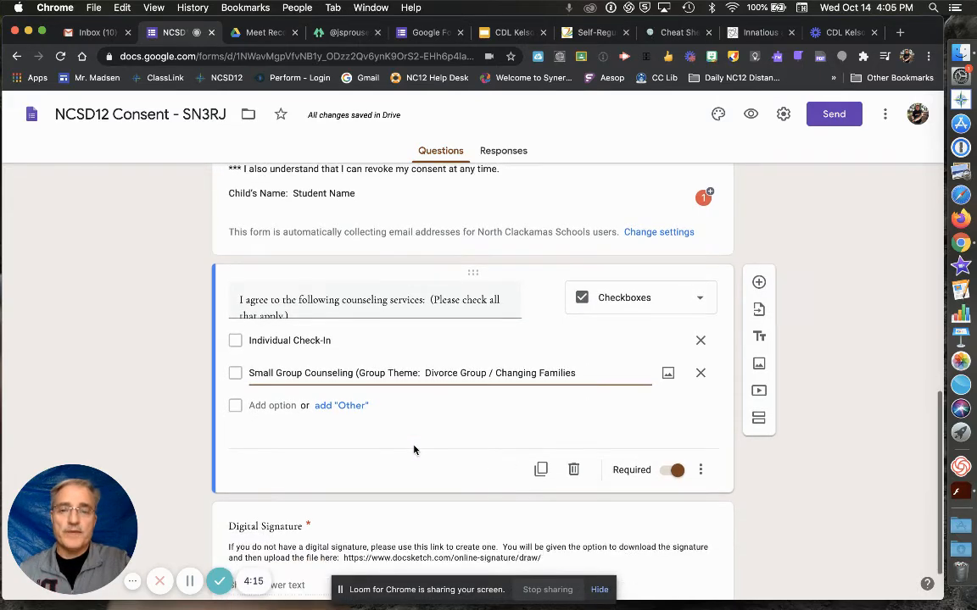
scroll(479, 443, down, 3)
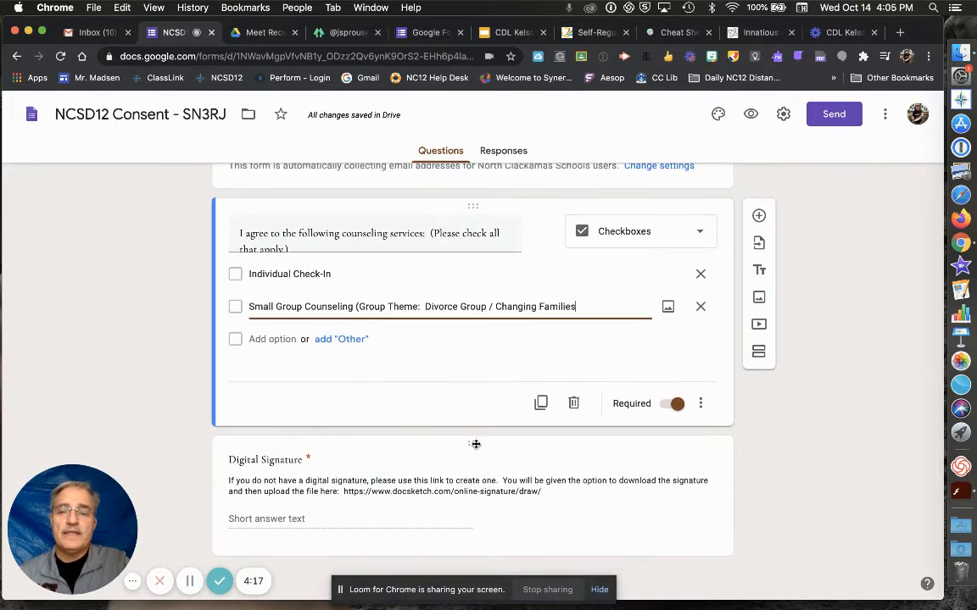
click(462, 450)
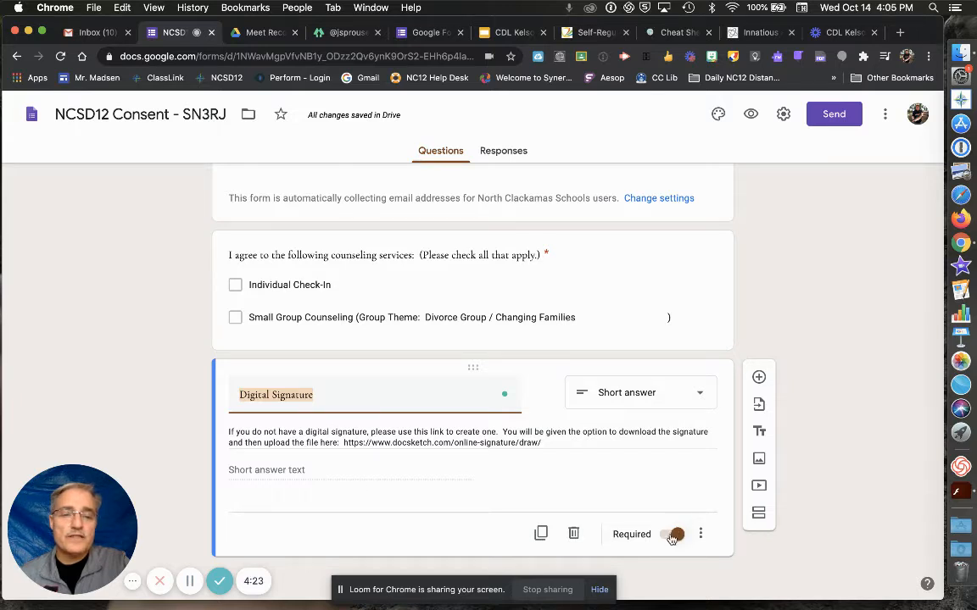
click(607, 287)
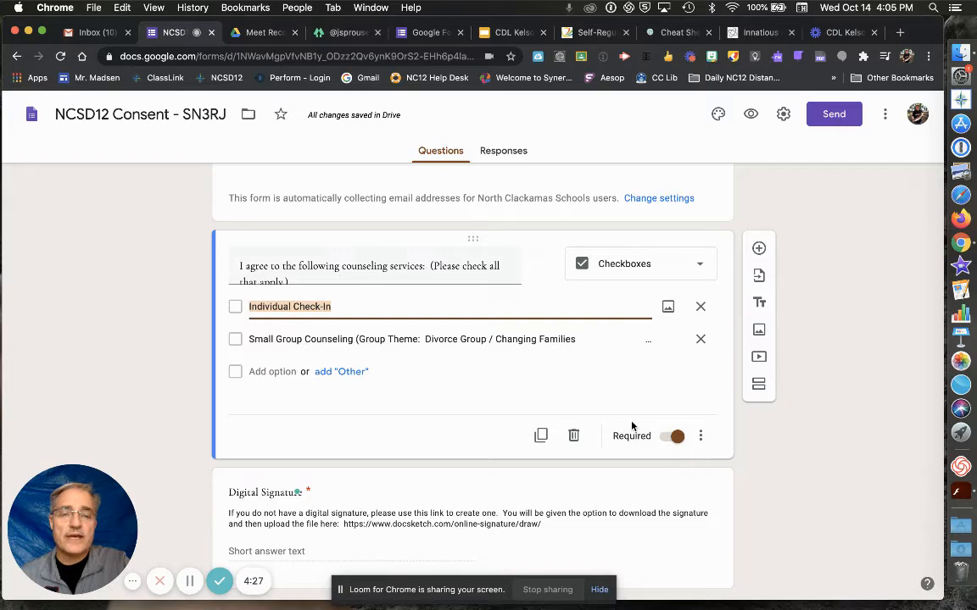
- Change the form's header image to the illustrated bookshelf from the Work and School themes
scroll(604, 351, up, 10)
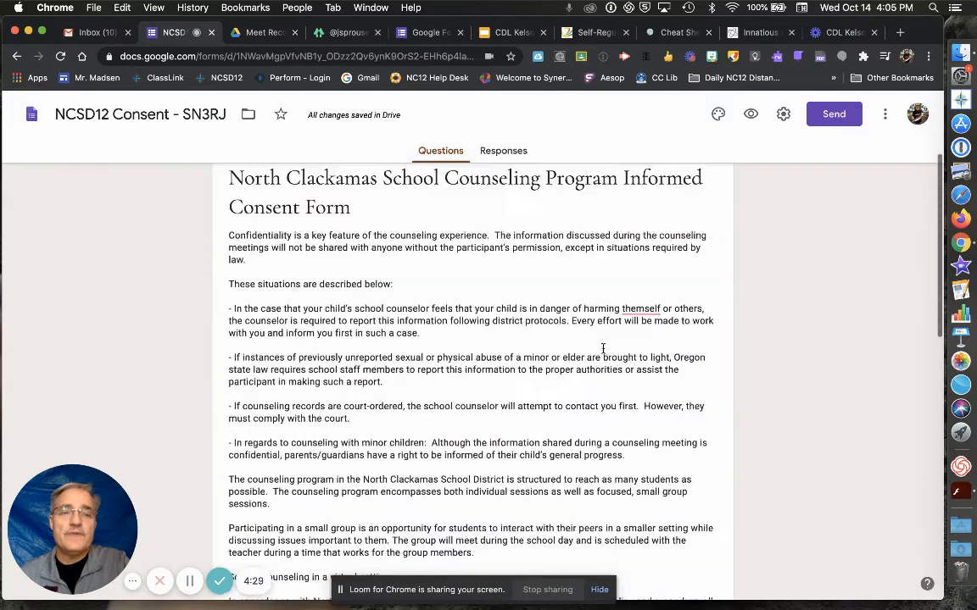
scroll(604, 348, up, 4)
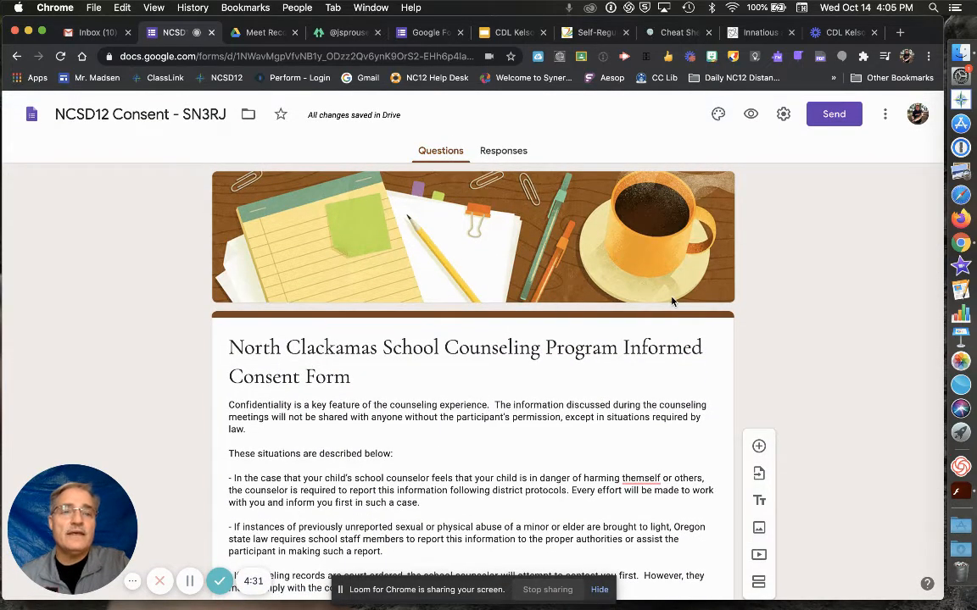
click(715, 122)
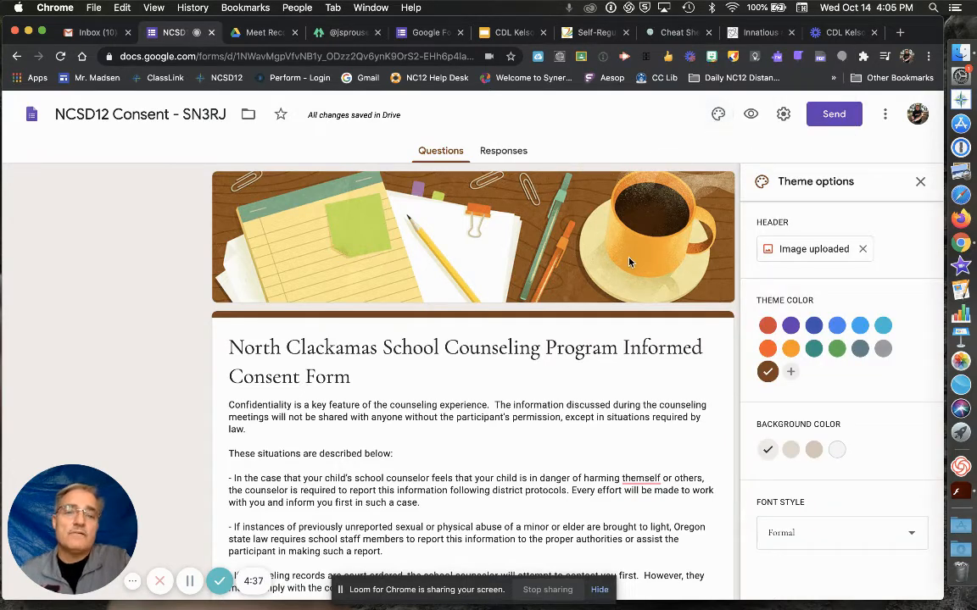
click(807, 252)
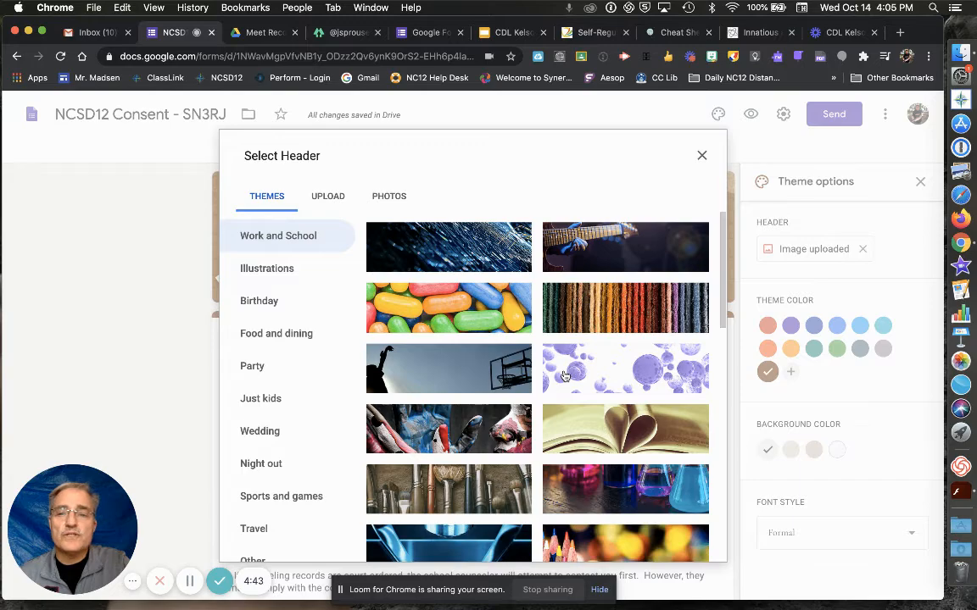
scroll(564, 375, down, 10)
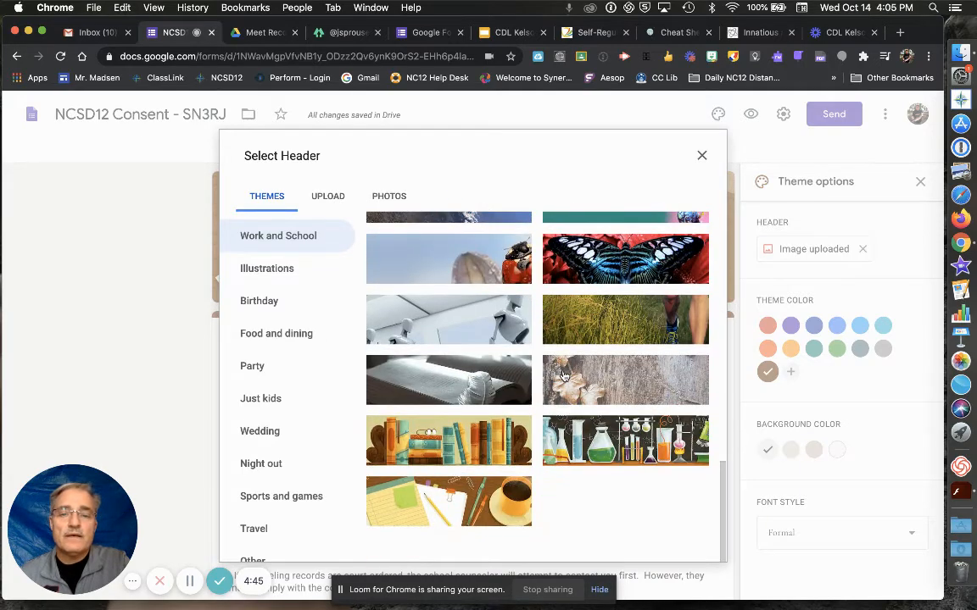
click(474, 448)
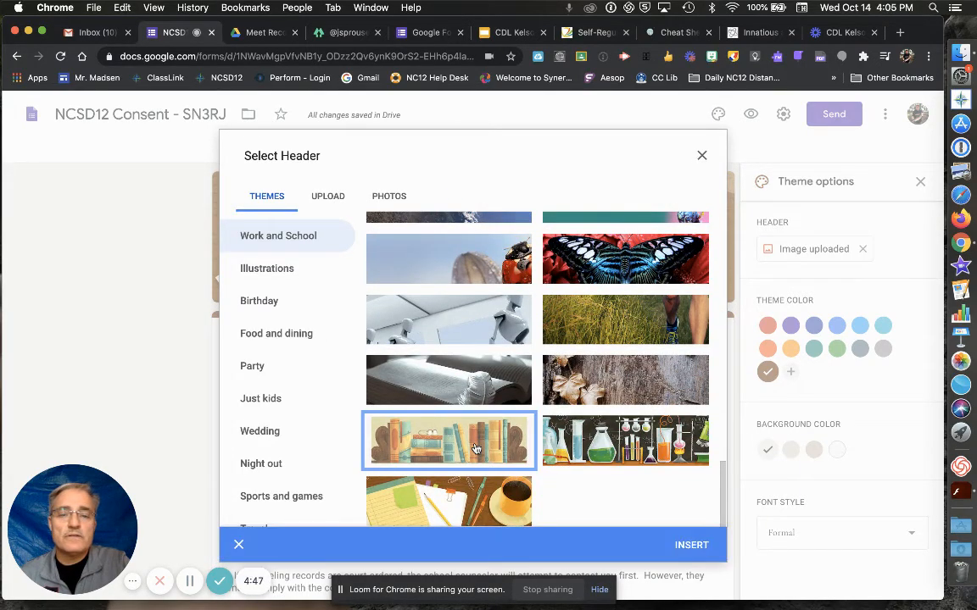
click(689, 542)
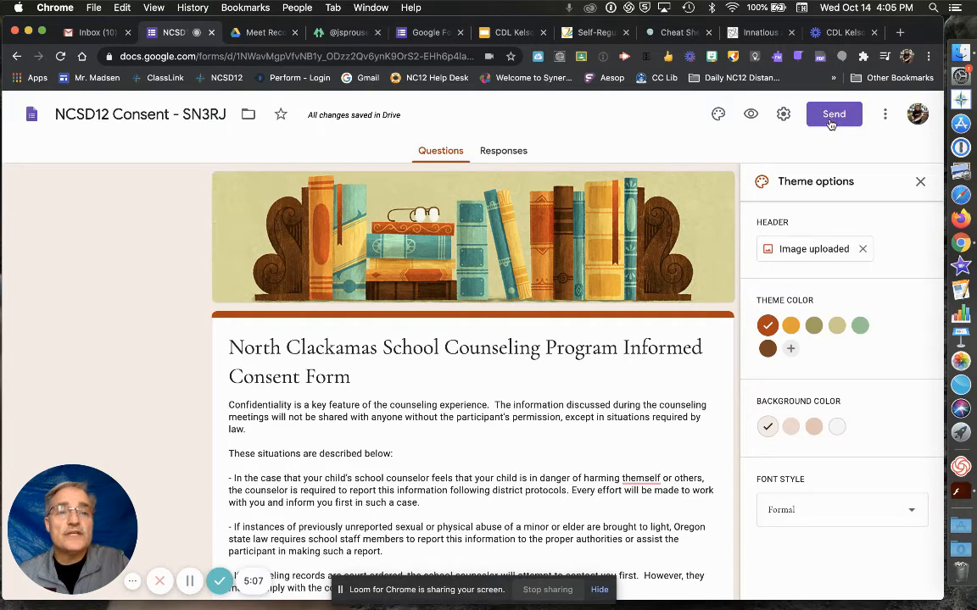
- Generate a shortened URL for the form in the link sending options, and close the Send form dialog
key(alt+super+8)
key(alt+super+8)
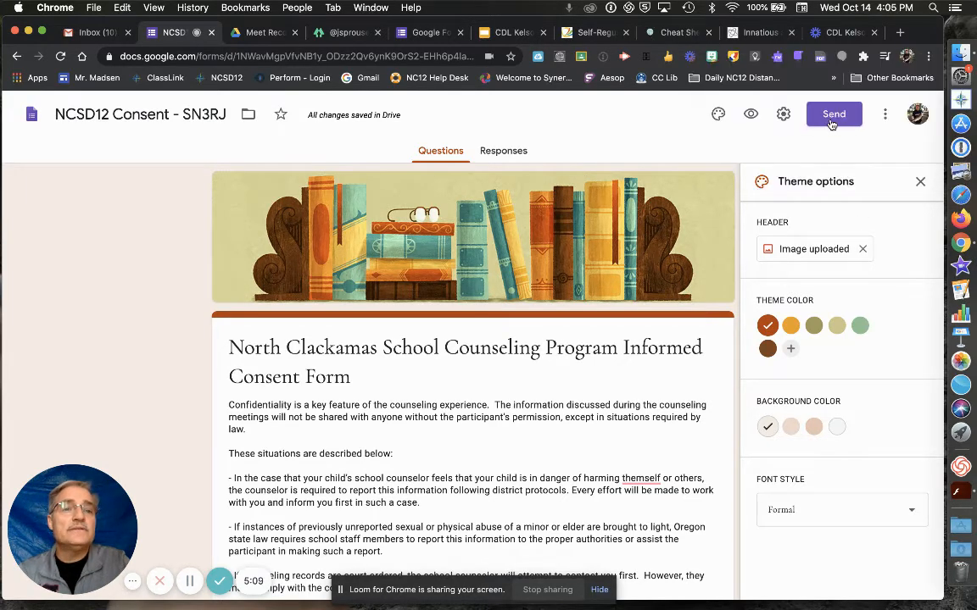
click(830, 122)
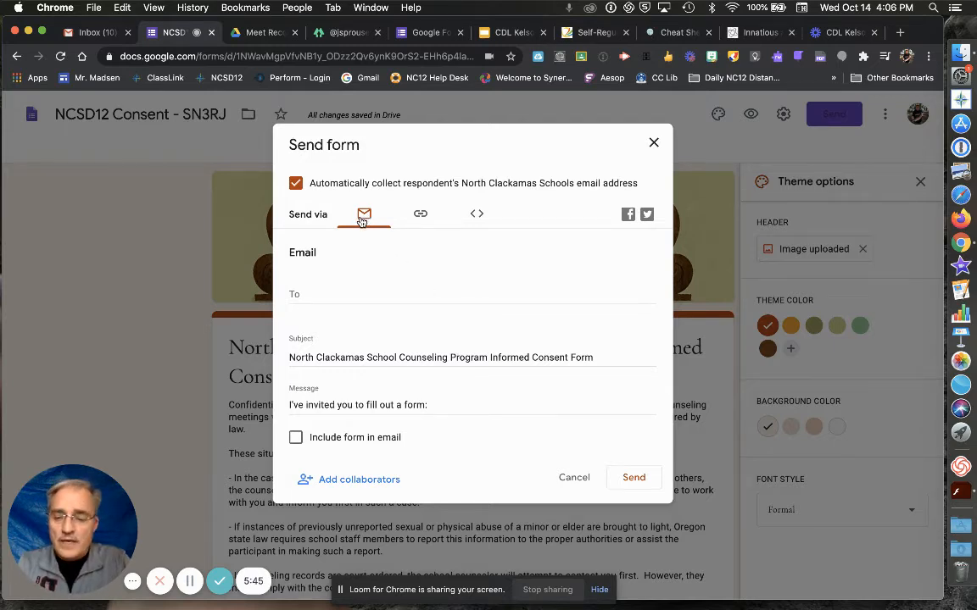
key(alt+super+8)
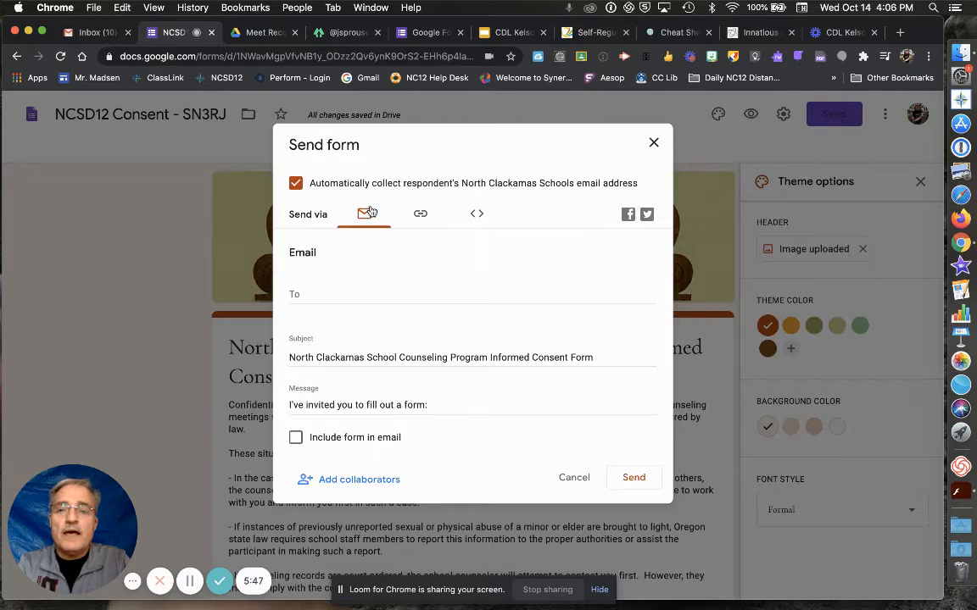
click(421, 215)
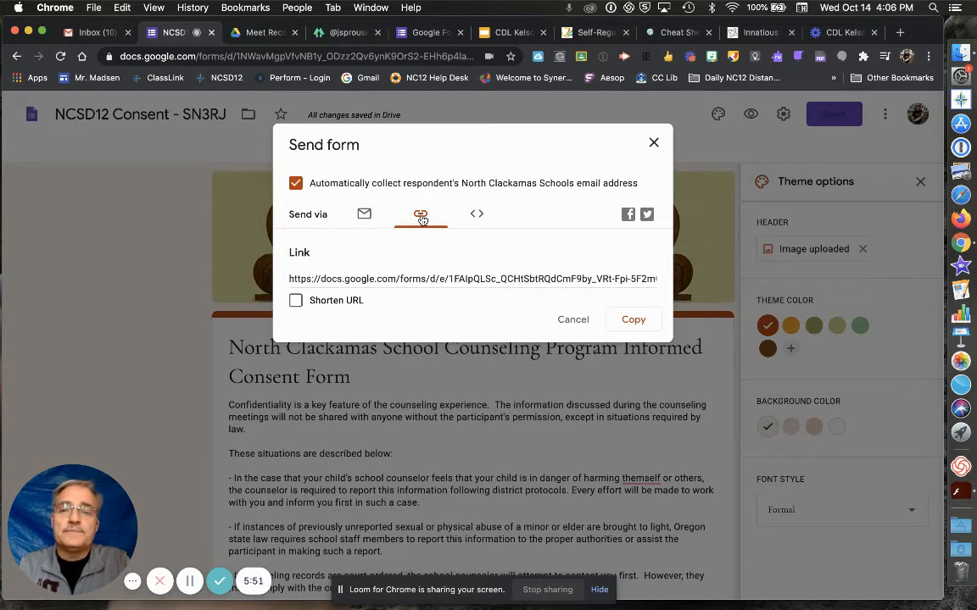
key(alt+super+8)
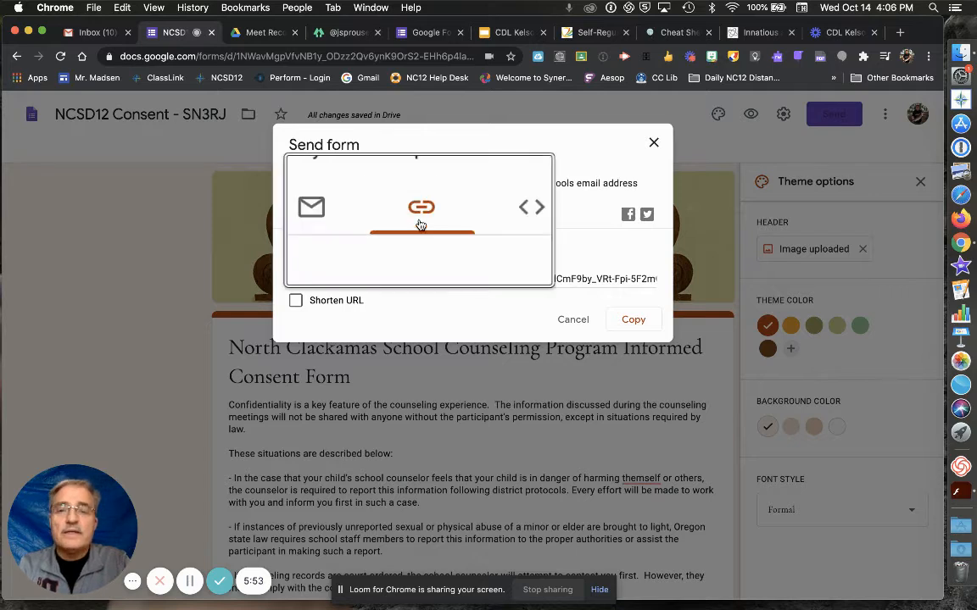
key(alt+super+8)
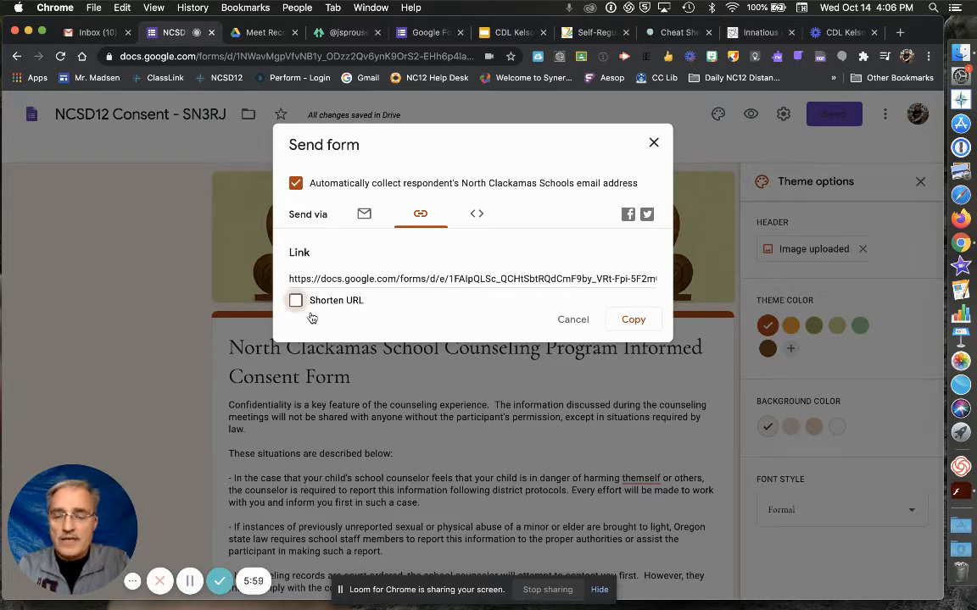
key(alt+super+8)
key(alt+super+8)
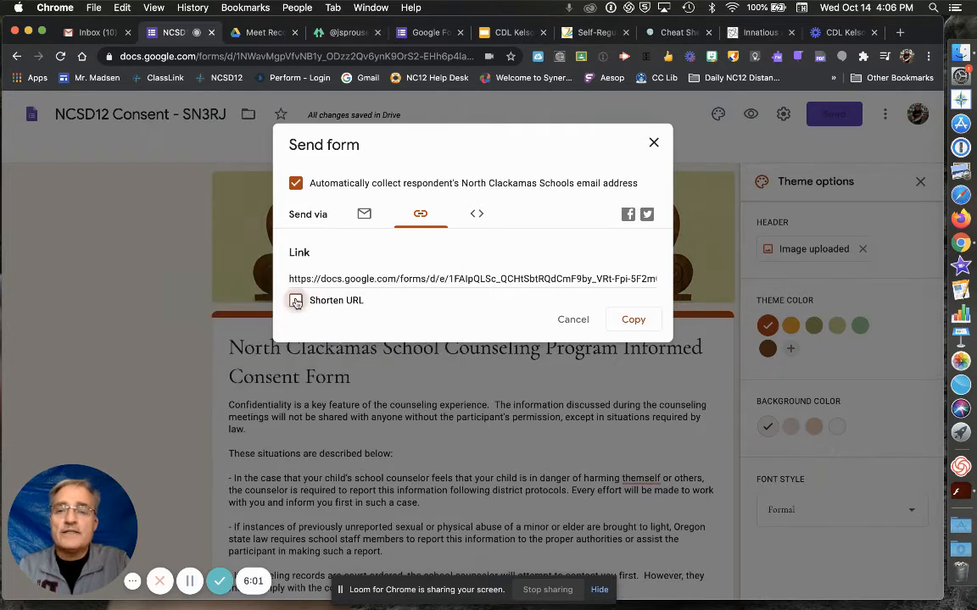
click(296, 301)
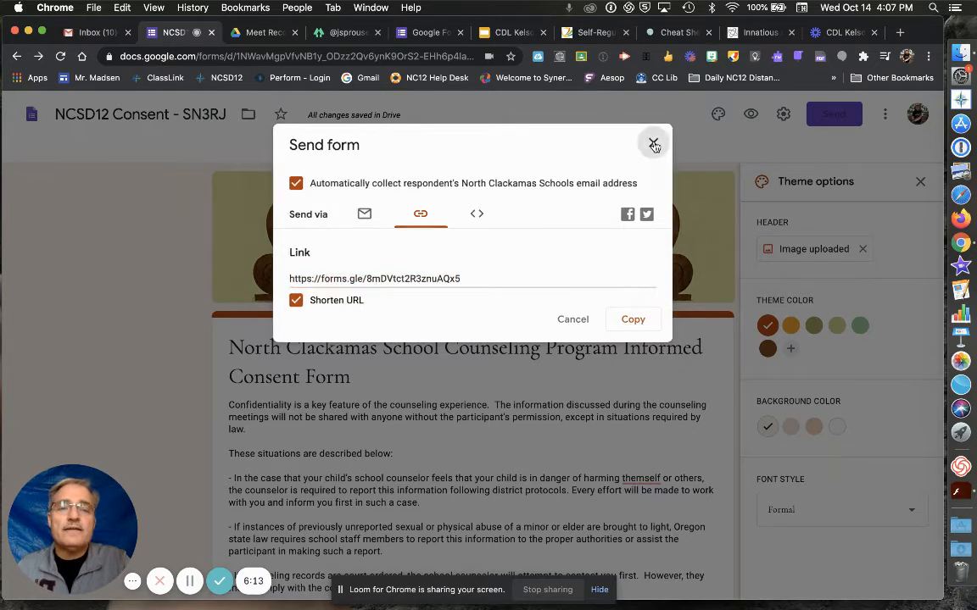
click(654, 143)
- Switch to Gmail and start a new email message
click(90, 32)
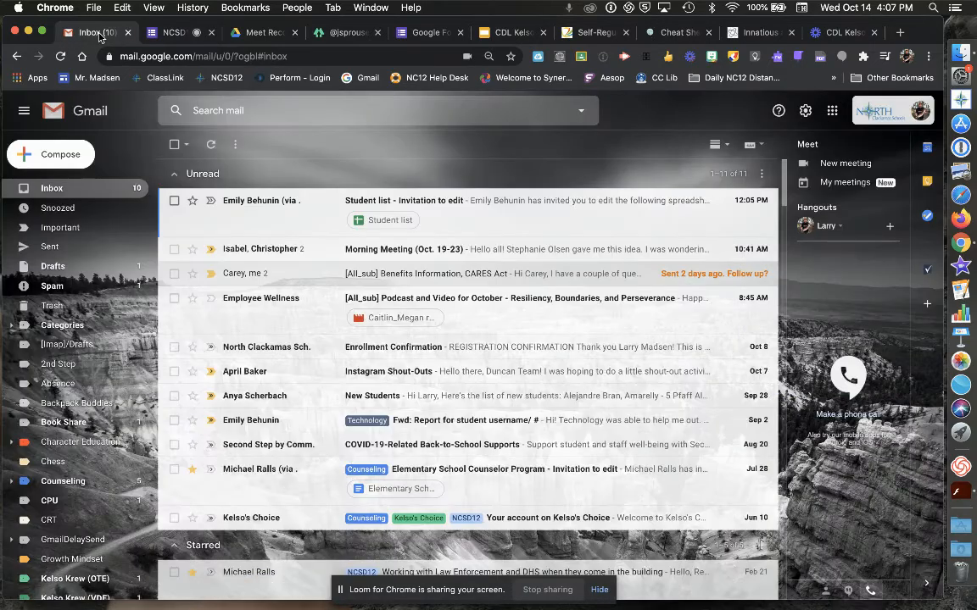
click(61, 155)
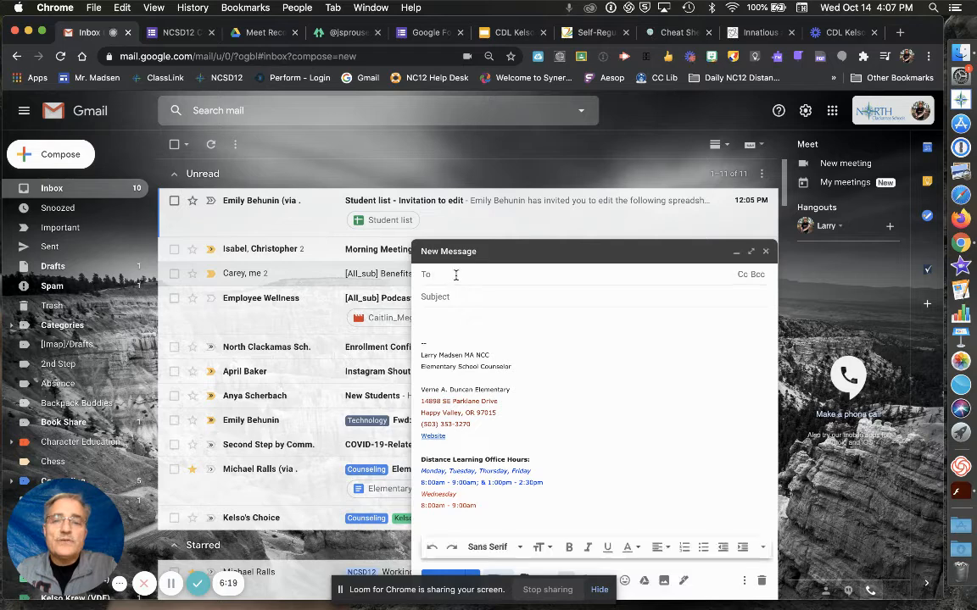
text(parent)
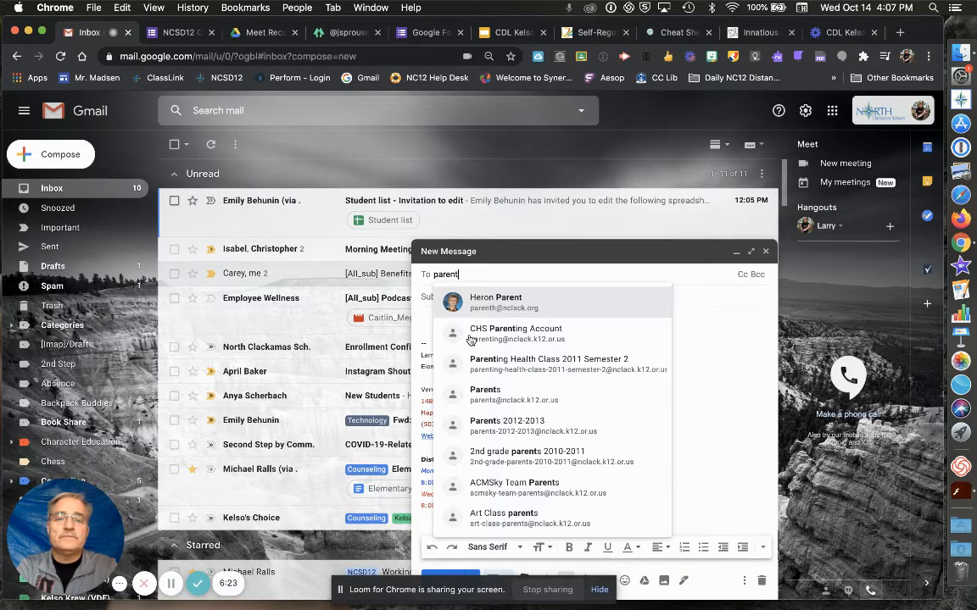
key(BackSpace)
key(BackSpace)
key(BackSpace)
key(BackSpace)
key(BackSpace)
key(BackSpace)
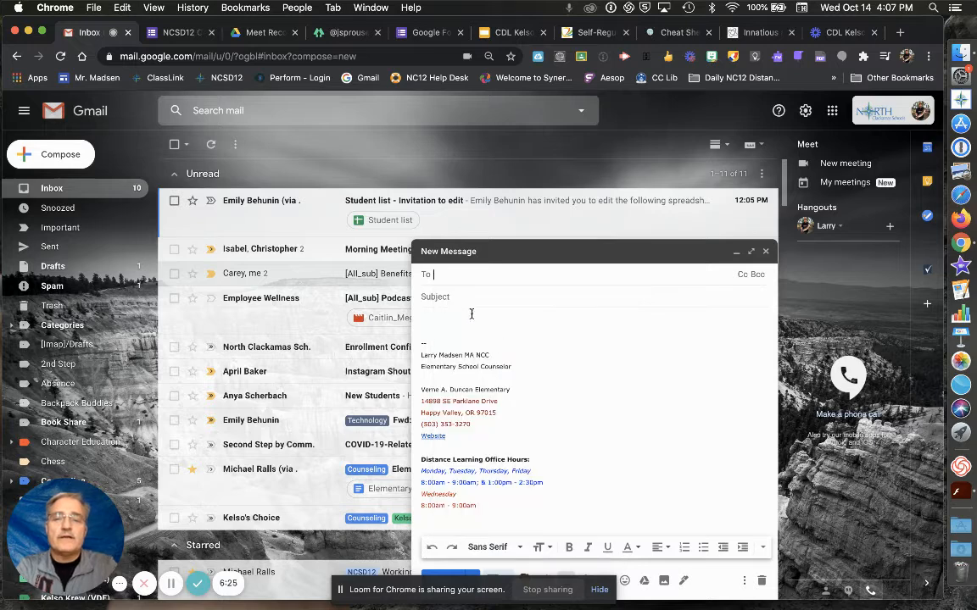
- Give the new email the subject "Informed Consent"
click(463, 294)
text(In)
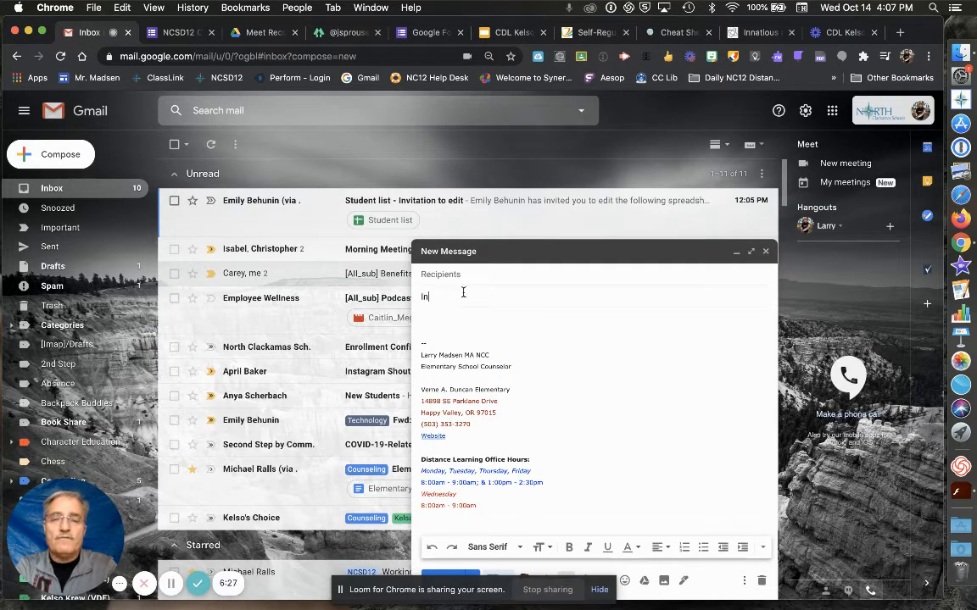
text(formed Consent)
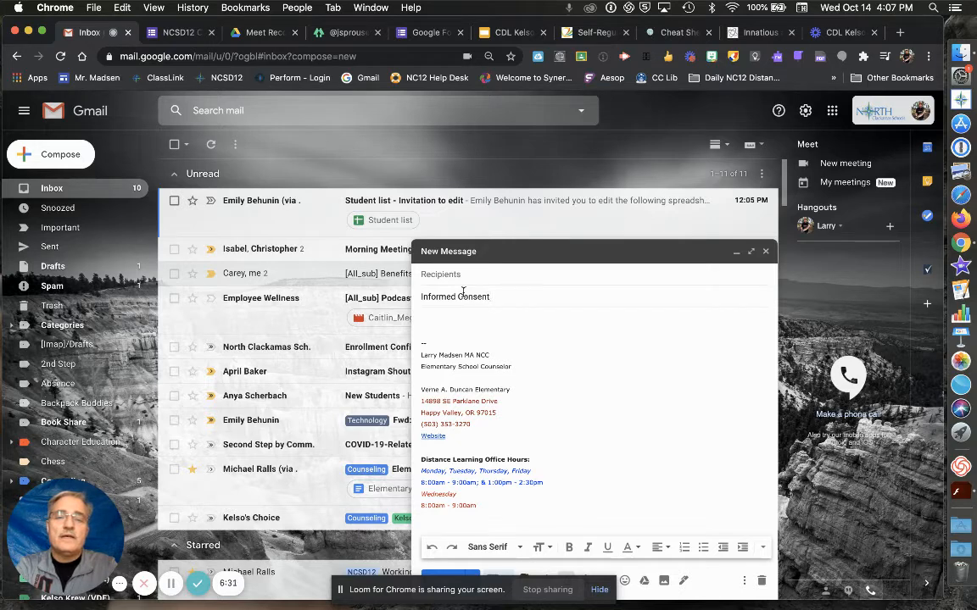
click(429, 319)
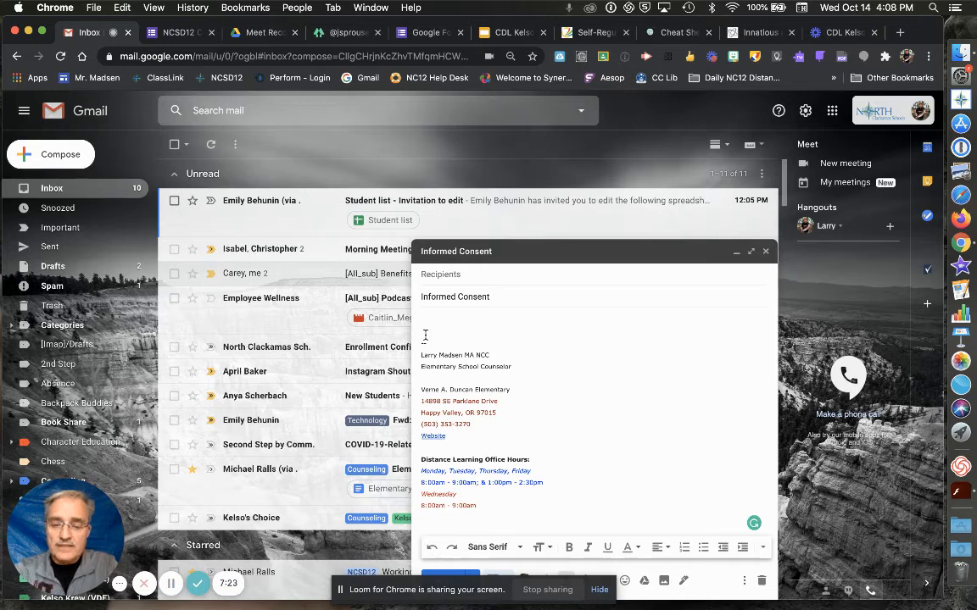
text(https://forms.gle/8mDVtct2R3cznuAQx5)
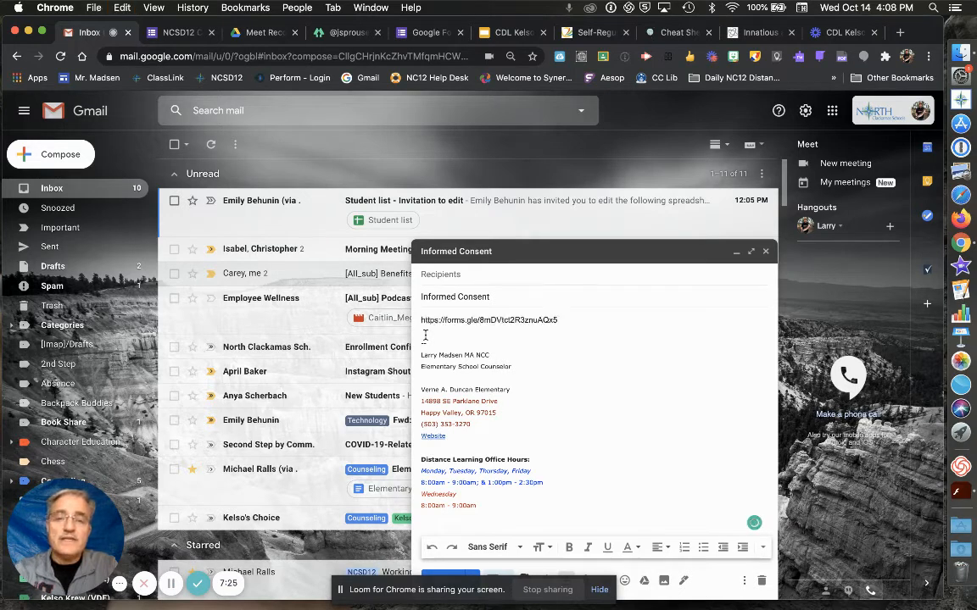
click(120, 9)
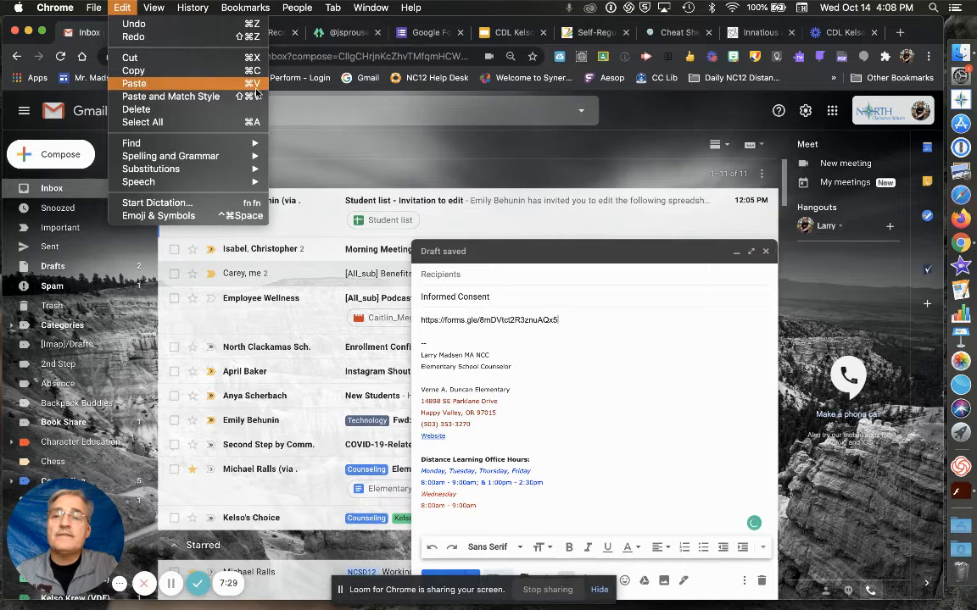
click(563, 319)
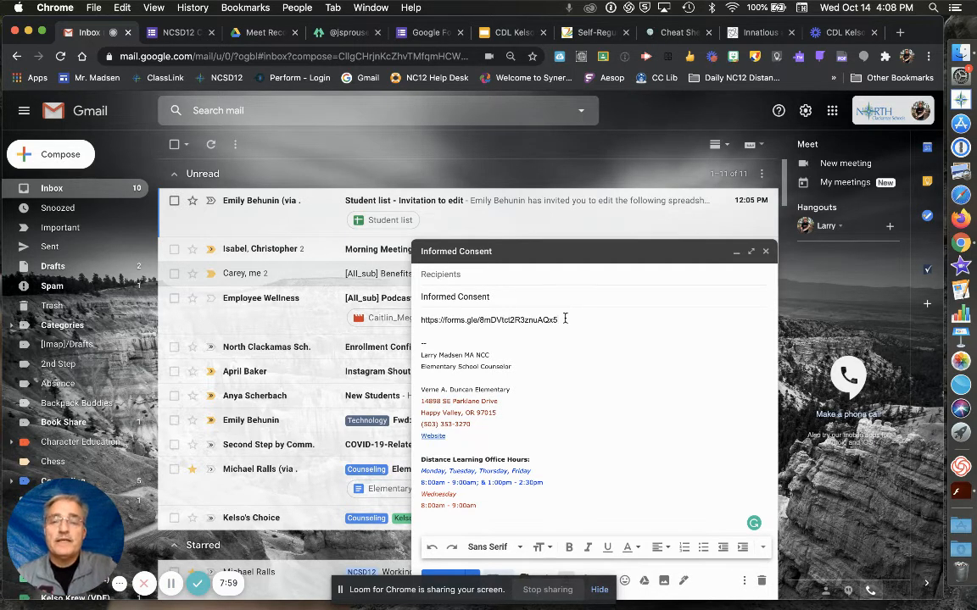
- Switch back to the NCSD12 Consent - SN3RJ form, check its responses, and return to its questions
click(189, 32)
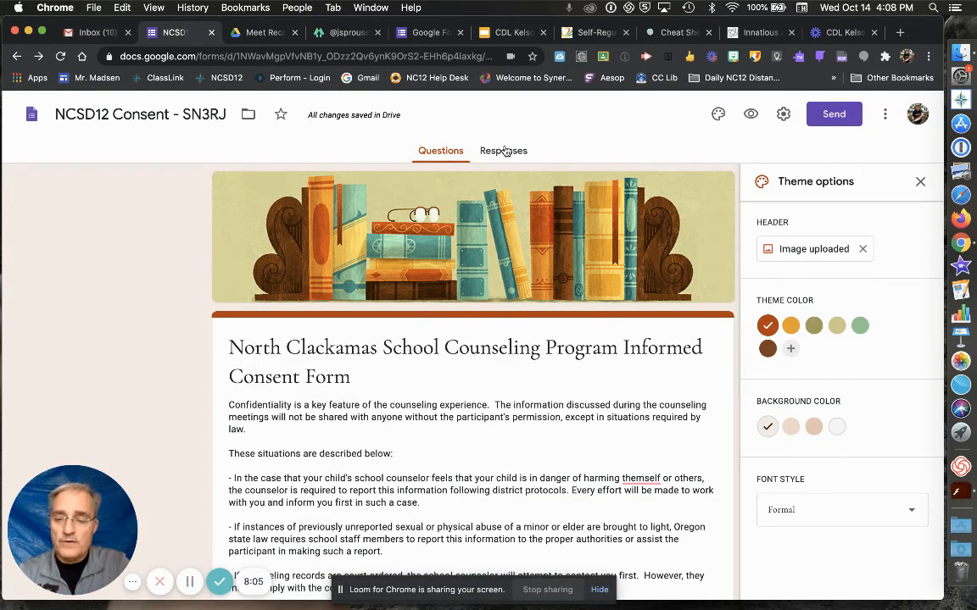
key(alt+super+8)
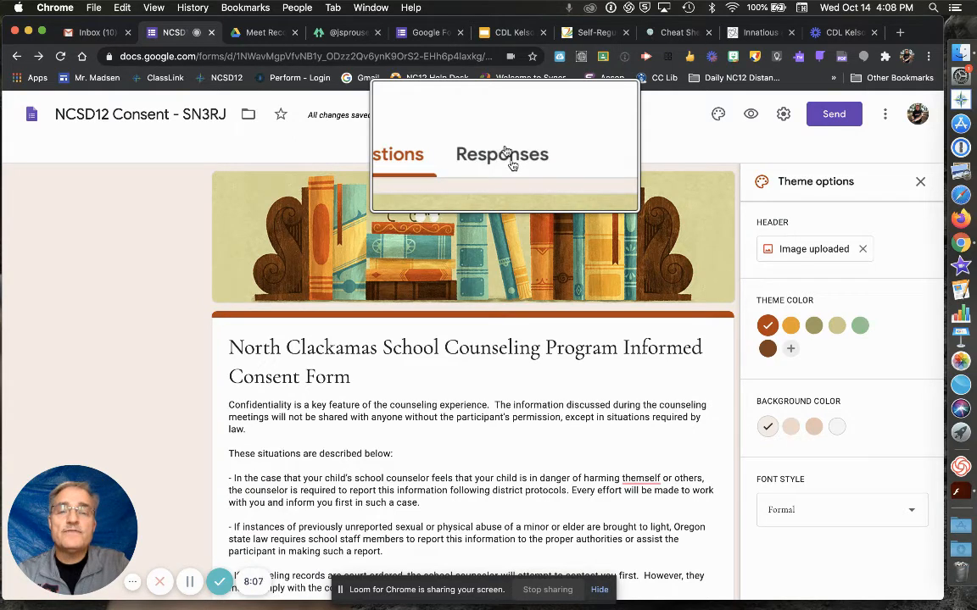
key(alt+super+8)
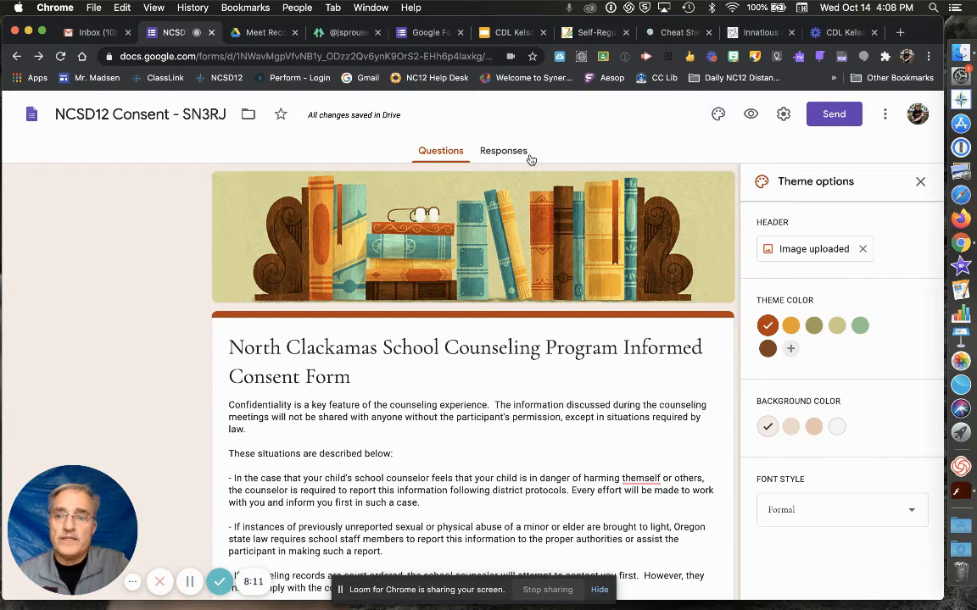
click(510, 151)
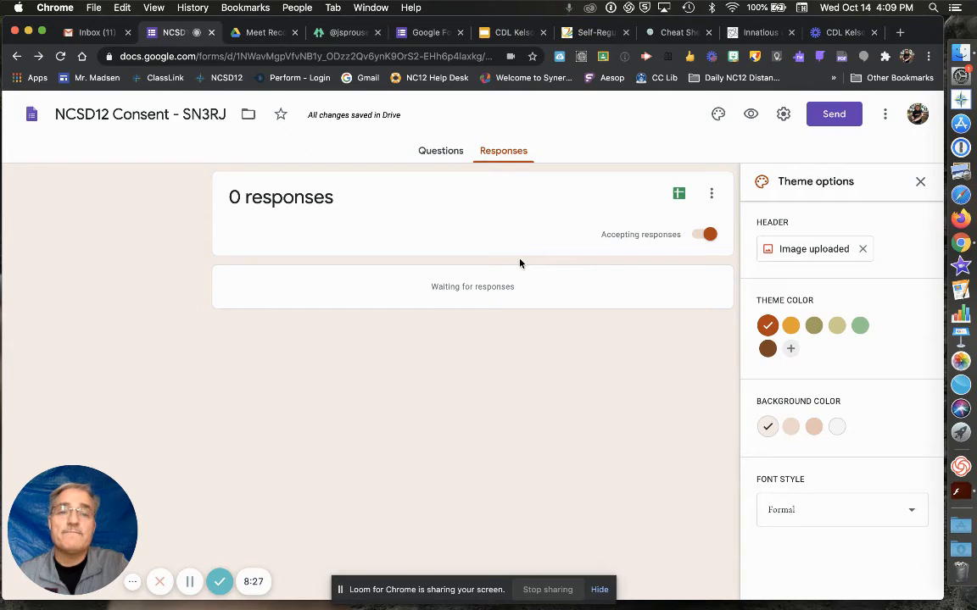
click(434, 153)
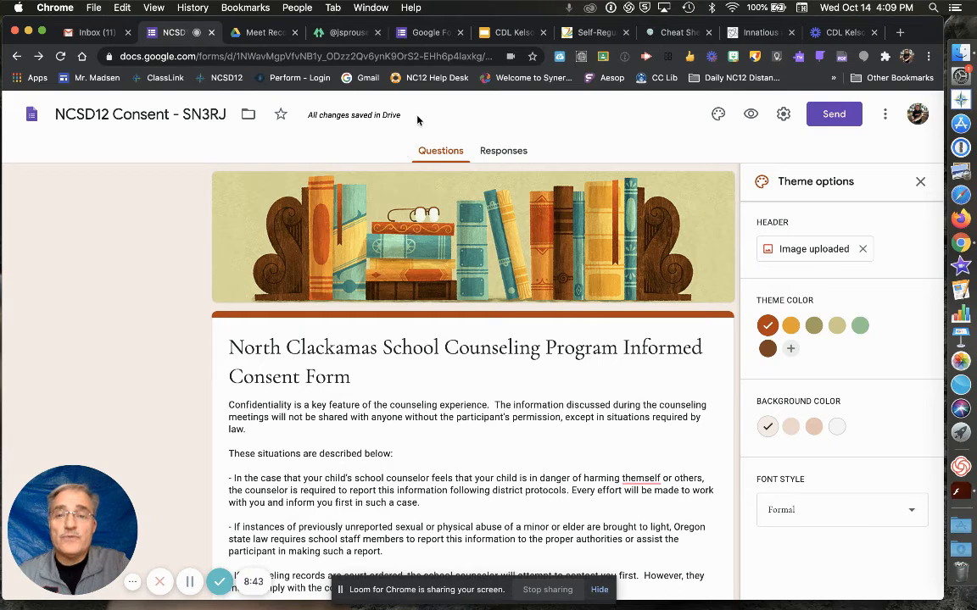
- Open the NCSD12 Counseling Program Informed Consent Template from the recent forms in Google Forms and review its text from description to questions
click(423, 34)
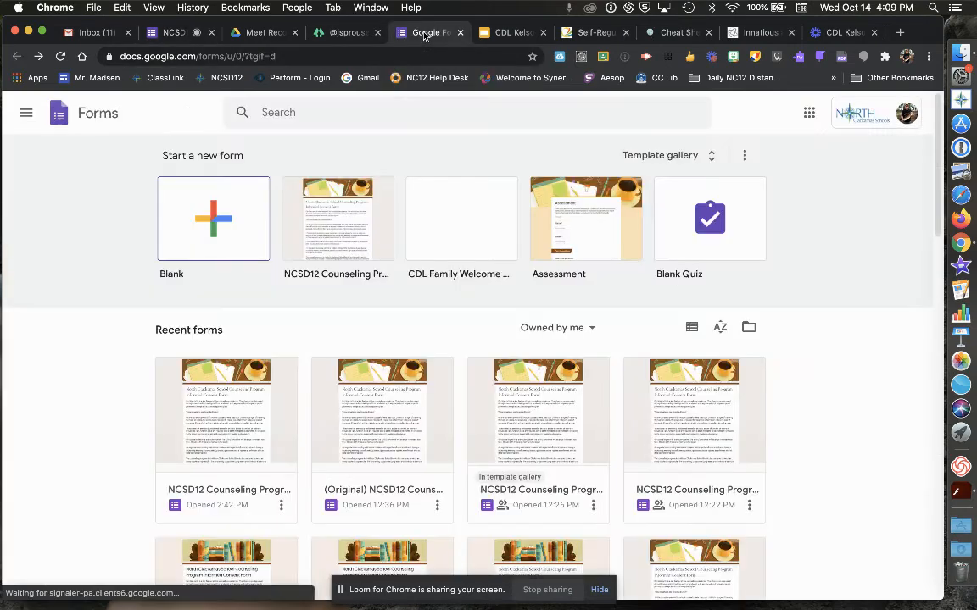
click(220, 436)
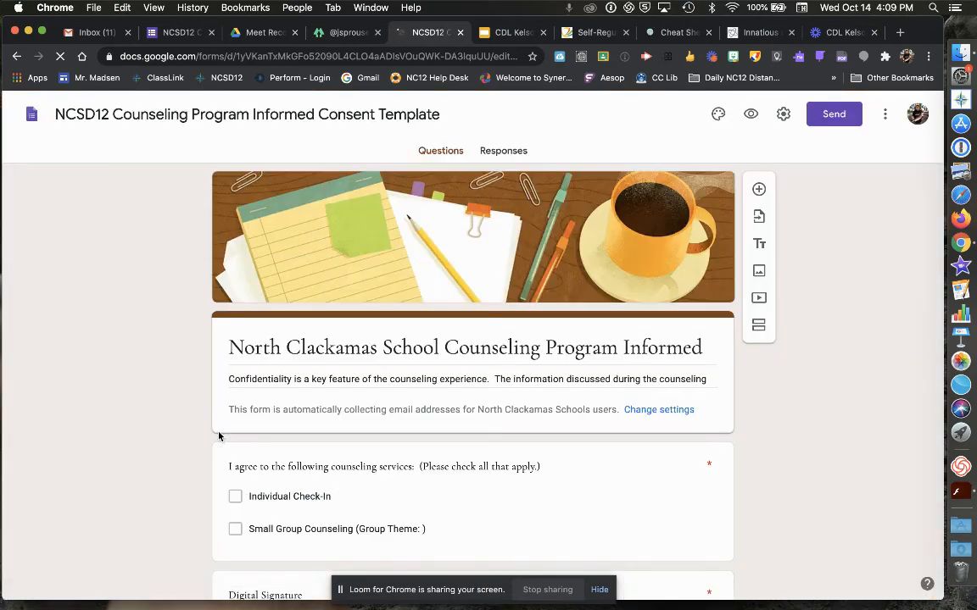
click(255, 415)
scroll(300, 450, down, 5)
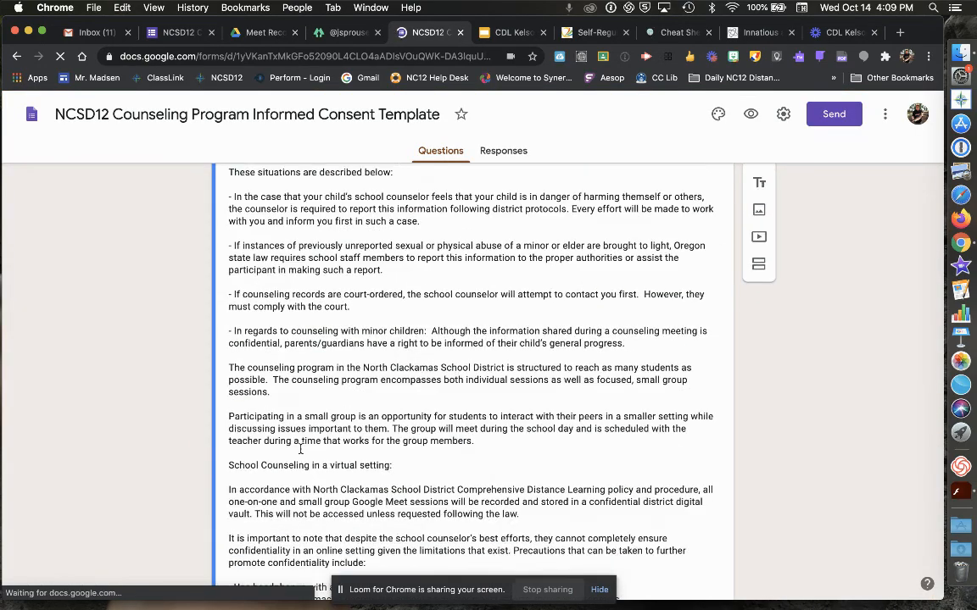
scroll(301, 449, down, 2)
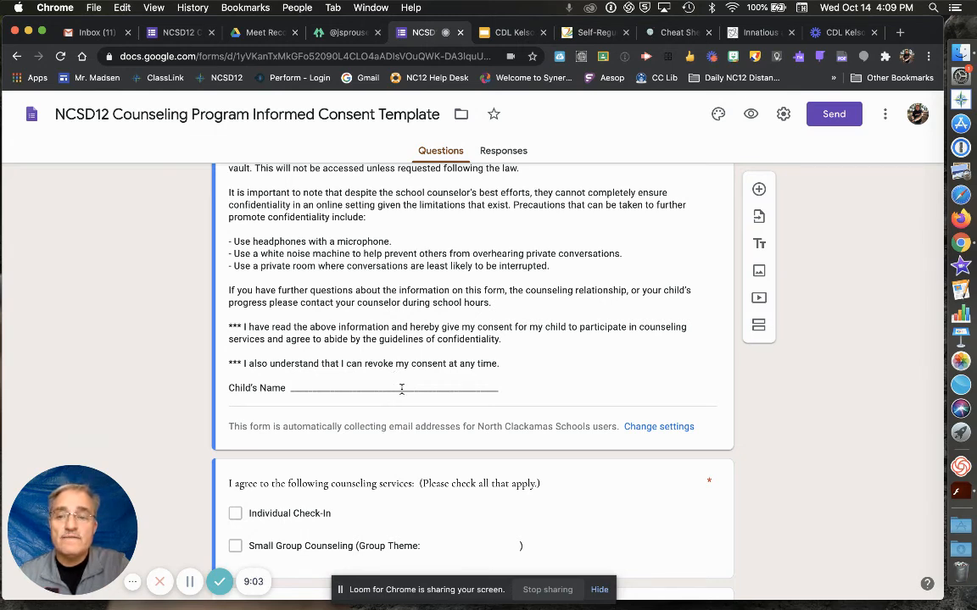
scroll(402, 389, up, 10)
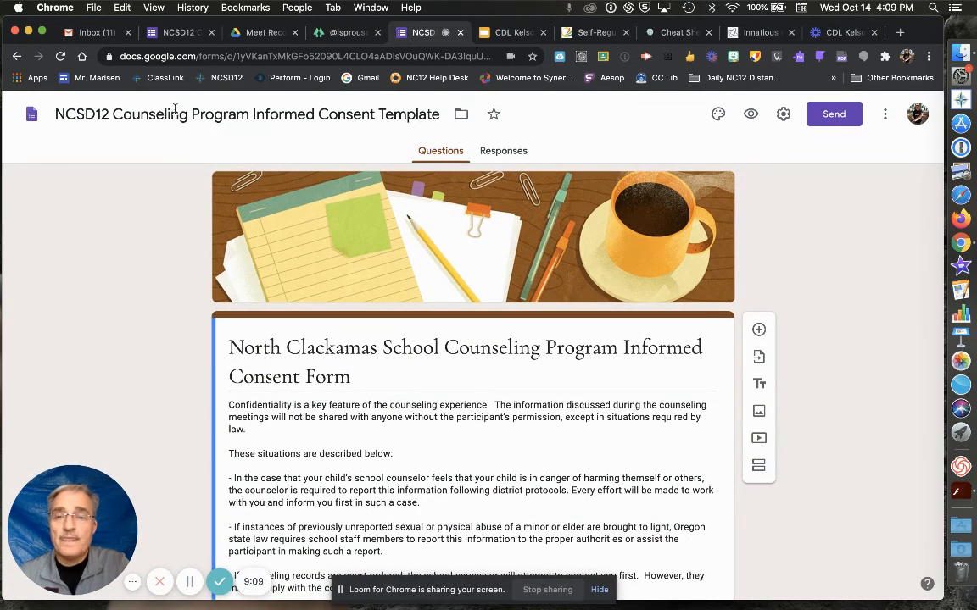
- Return to the Google Forms home page and open the NCSD12 Consent - SN3RJ form from the recent forms
click(16, 56)
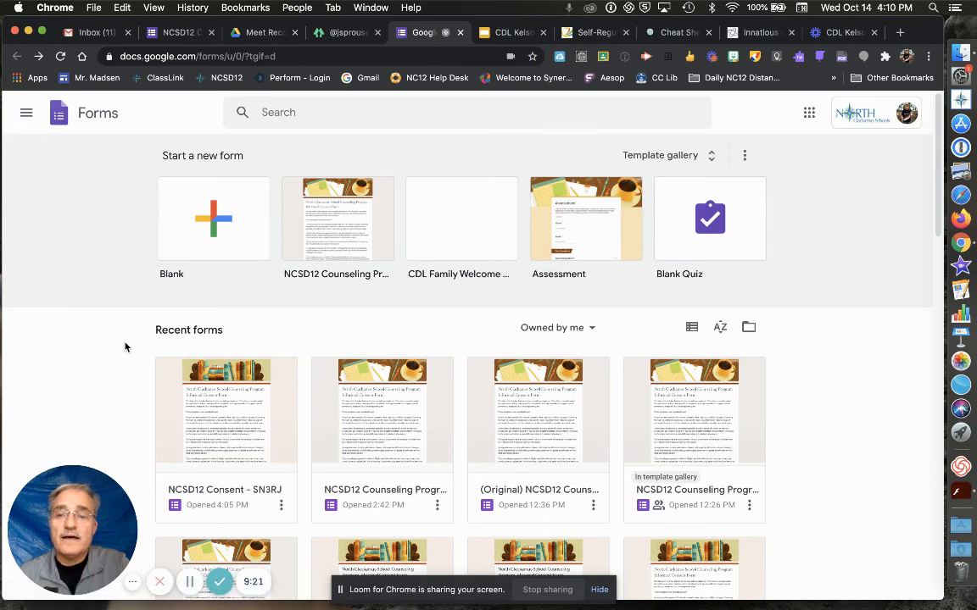
click(223, 435)
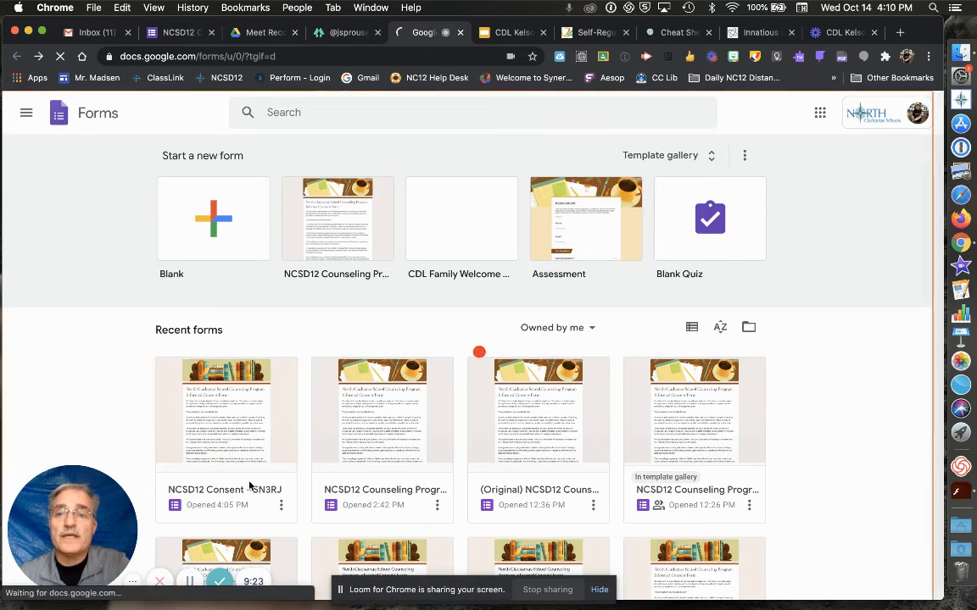